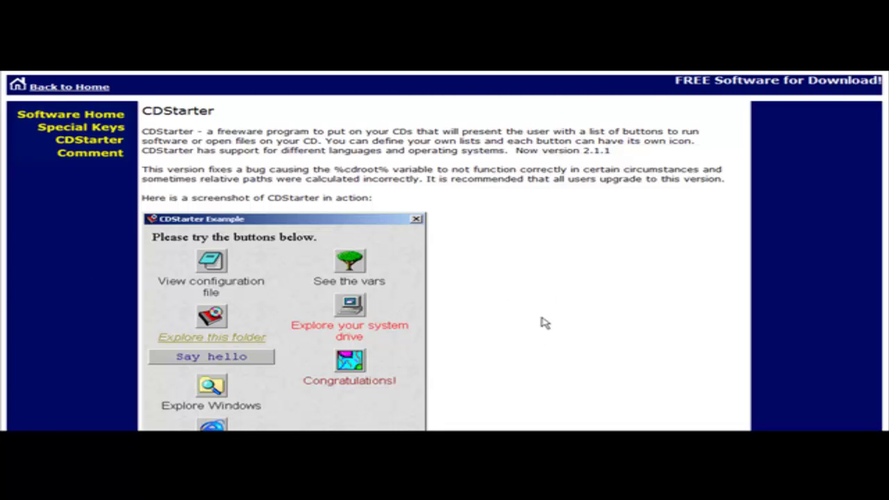
Step: Read through the CDStarter web page, from the program description and example screenshot down to the end of the page
scroll(538, 321, "down", 3)
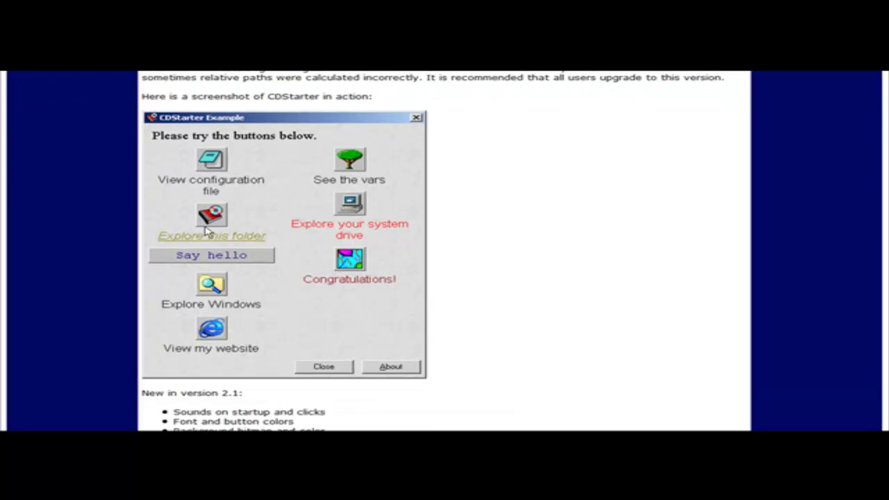
scroll(531, 262, "up", 3)
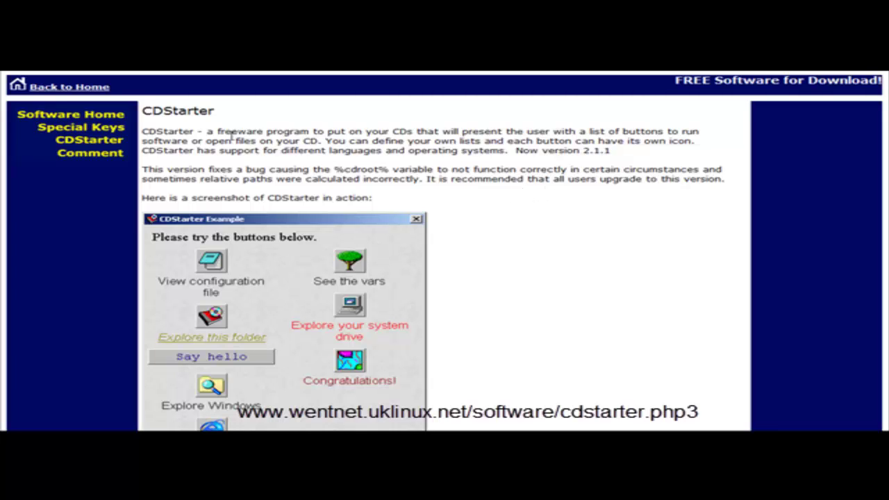
scroll(404, 189, "down", 2)
scroll(405, 190, "down", 8)
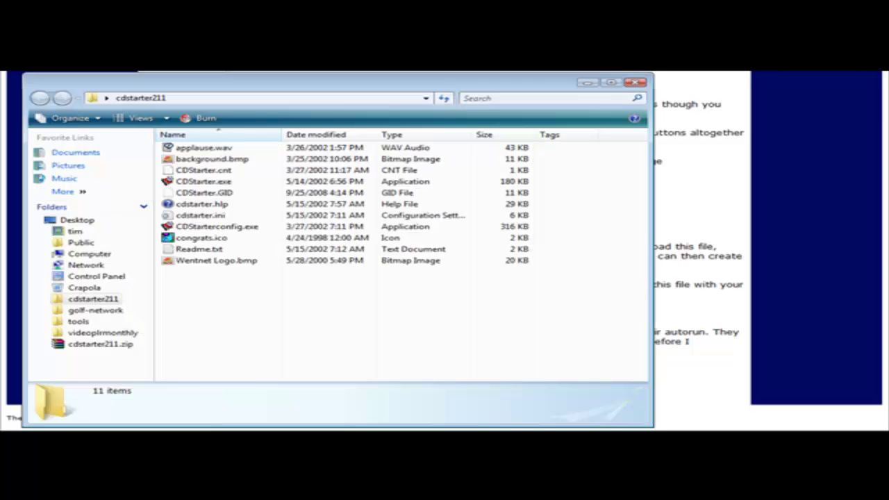
Step: Run CDStarter.exe from the cdstarter211 folder and view the example's configuration file, closing it after a look
left_click(198, 182)
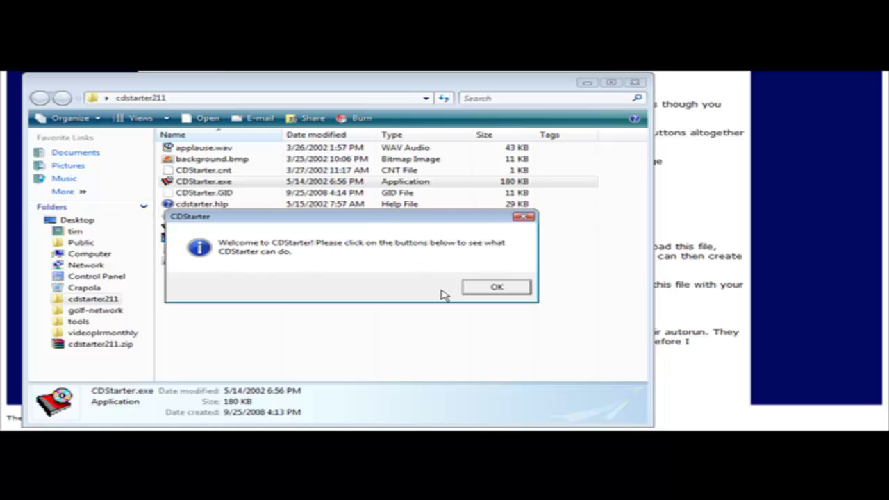
left_click(475, 289)
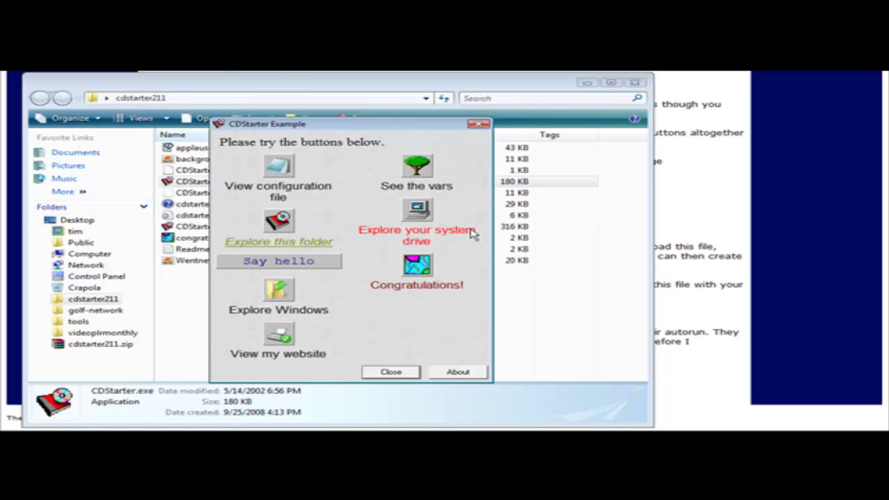
left_click(280, 170)
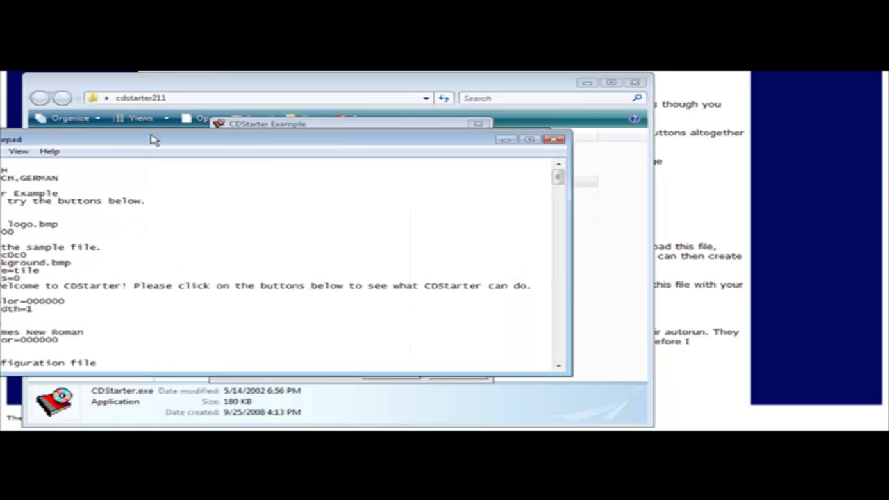
left_click_drag(278, 139, 363, 140)
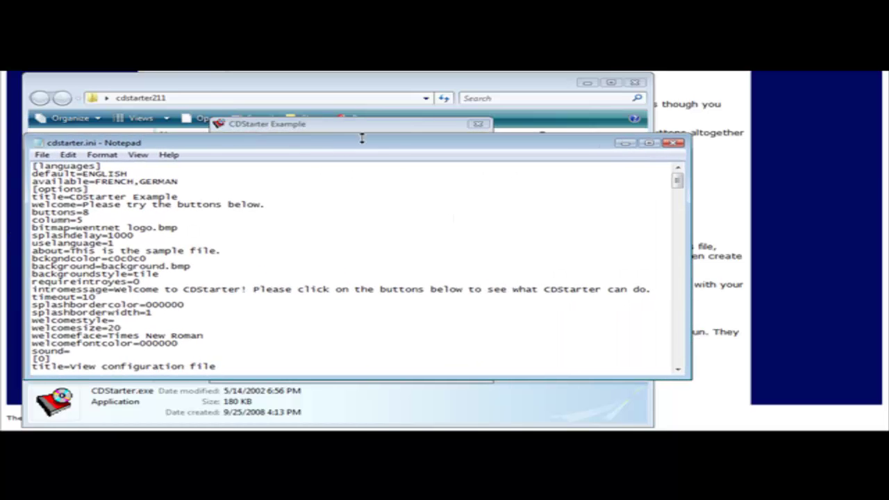
left_click(672, 142)
Step: Try the example's See the vars and Explore this folder entries, returning to the CDStarter Example window
left_click(417, 168)
left_click(496, 281)
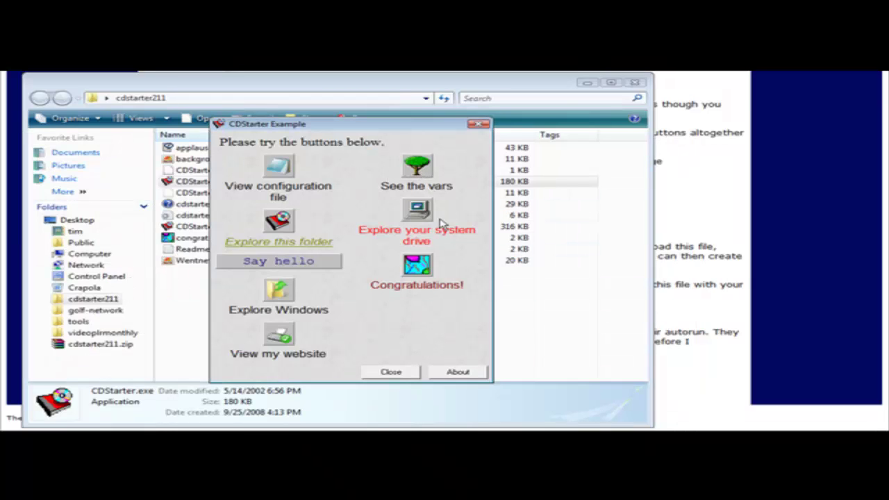
left_click(281, 223)
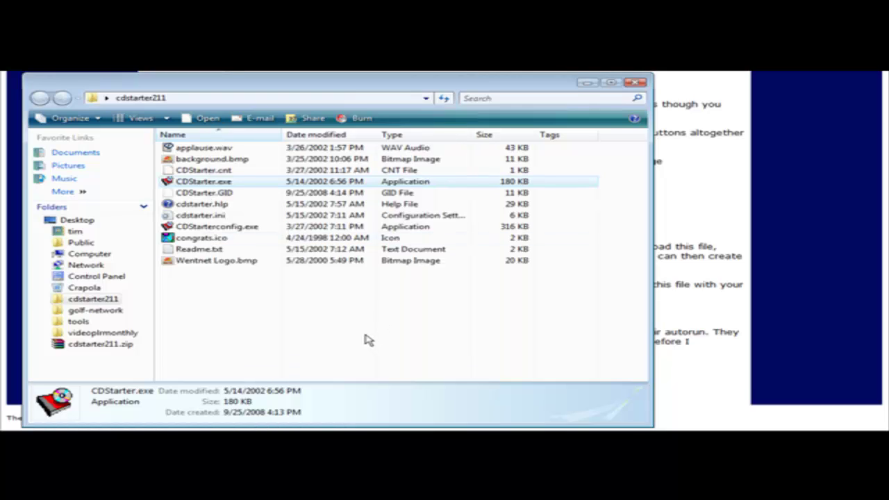
key("alt+Tab")
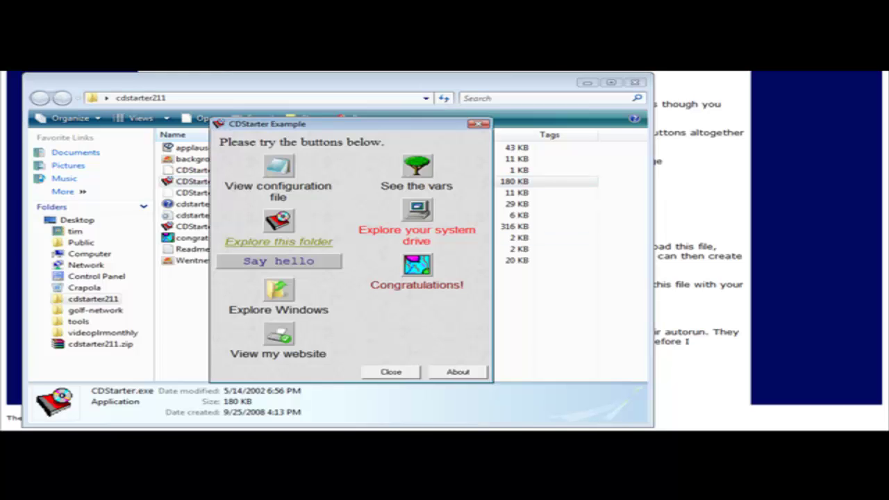
Step: Try the example's Explore your system drive and Say hello entries, and close the CDStarter example
left_click(421, 215)
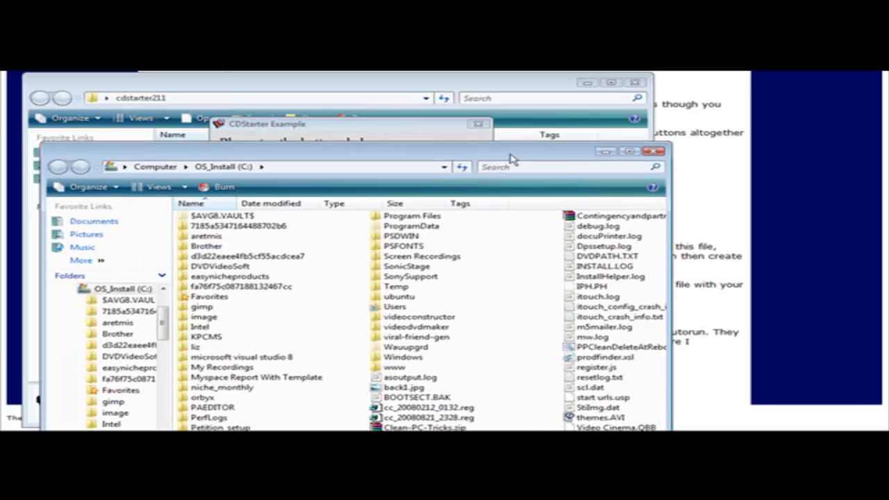
left_click(656, 151)
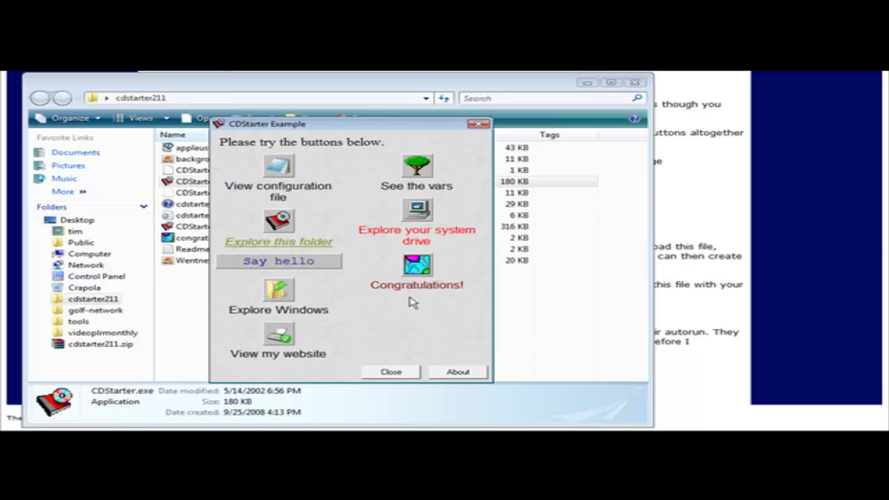
left_click(297, 268)
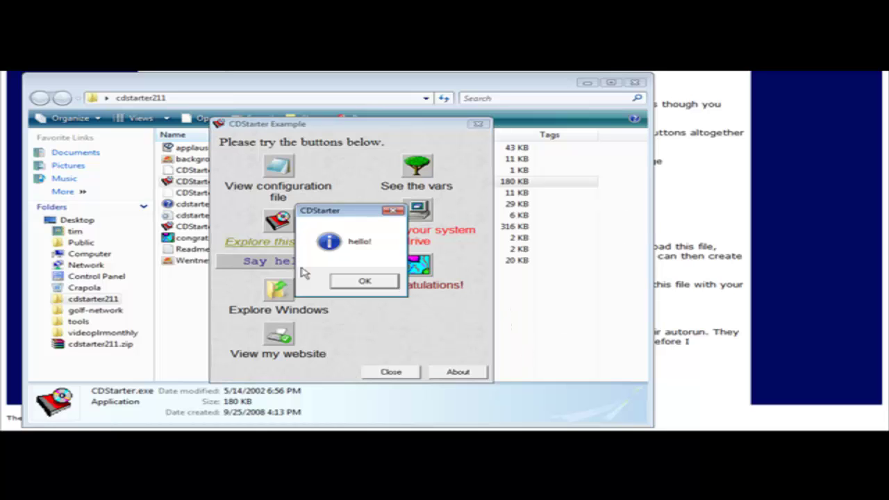
left_click(363, 283)
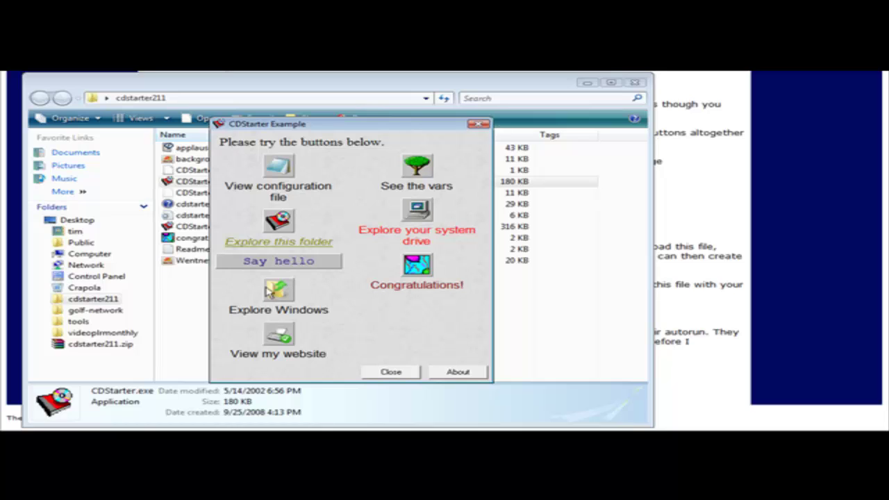
left_click(391, 372)
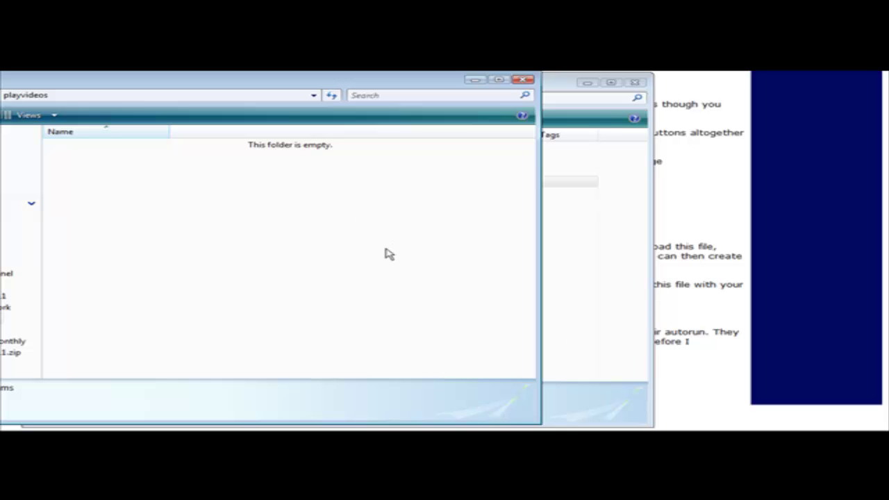
Step: Paste the video files video-1.wmv to video-4.wmv into the playvideos folder and return to the cdstarter211 folder
key("ctrl+v")
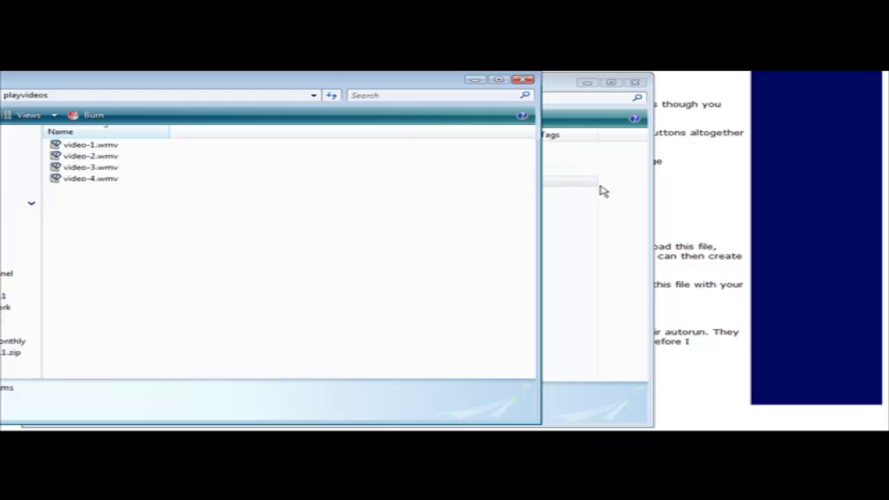
left_click(556, 92)
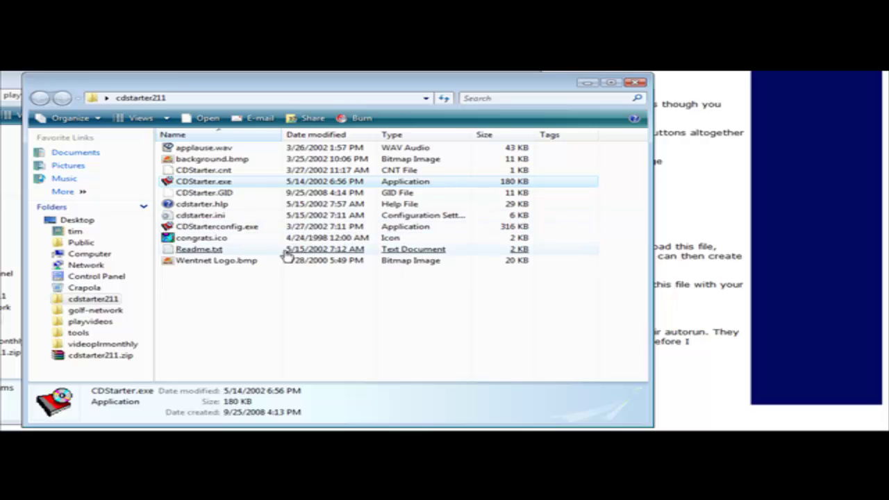
Step: Open the CDStarter Config Editor from CDStarterconfig.exe and set the title to "Server Transfer Videos"
double_click(239, 229)
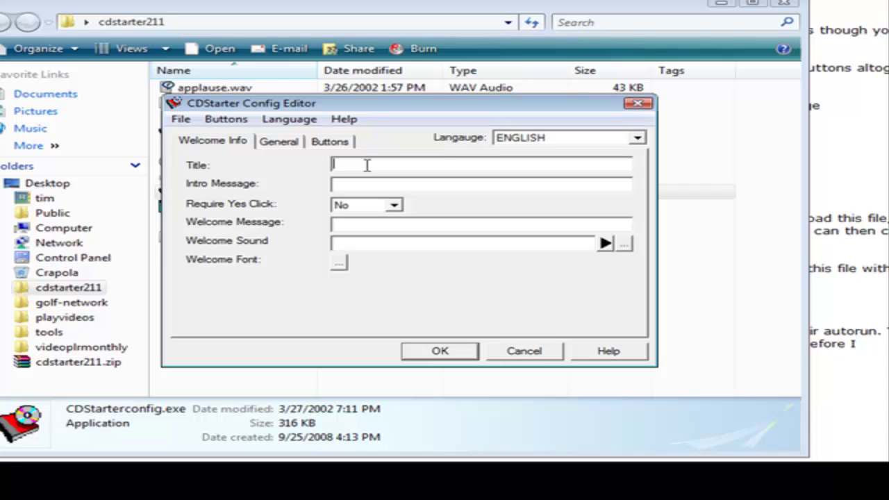
type("Server Transfer Videos")
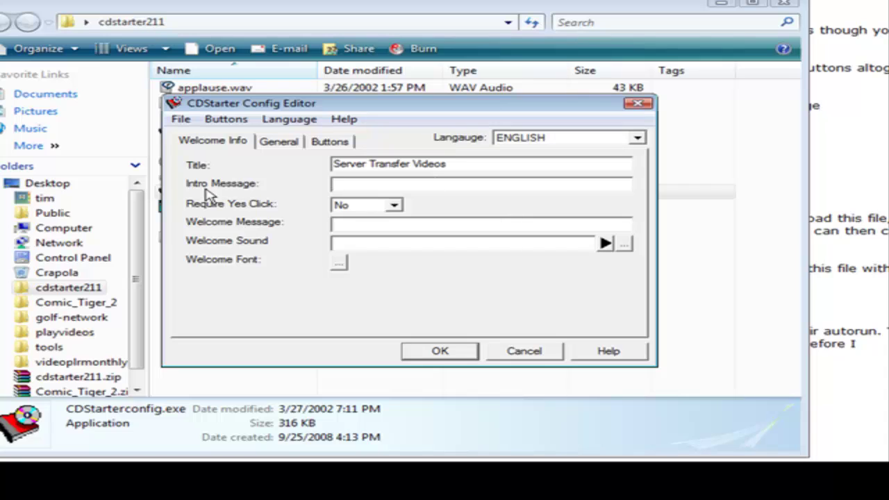
left_click(394, 205)
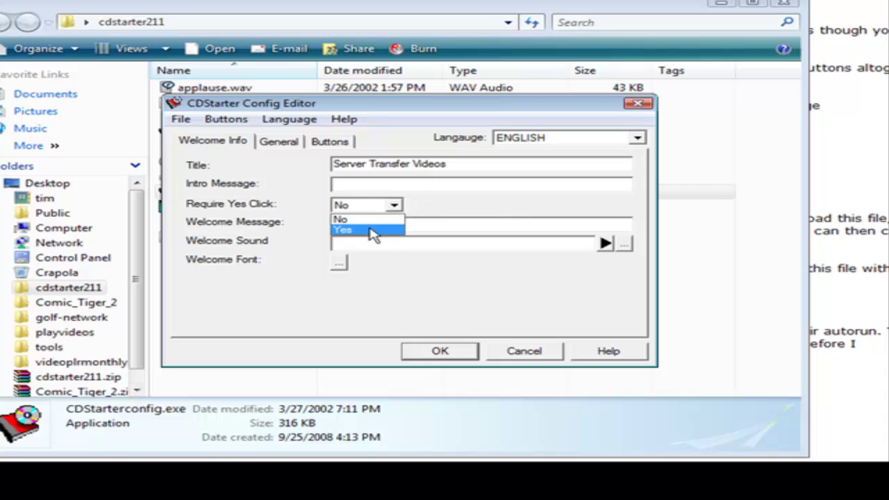
left_click(455, 206)
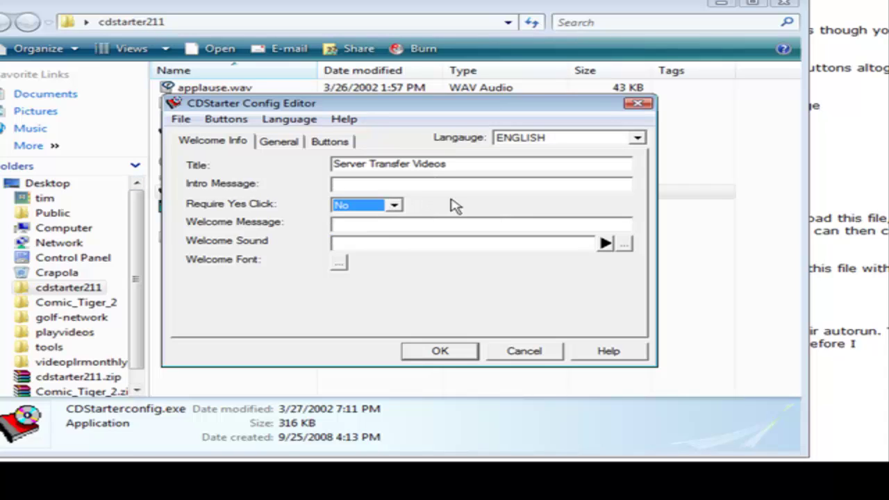
left_click(351, 206)
left_click(455, 208)
Step: Enter the intro message "Server Tramsfer Videos. Do You Wish To Continue?" and set Require Yes Click to Yes
left_click(361, 184)
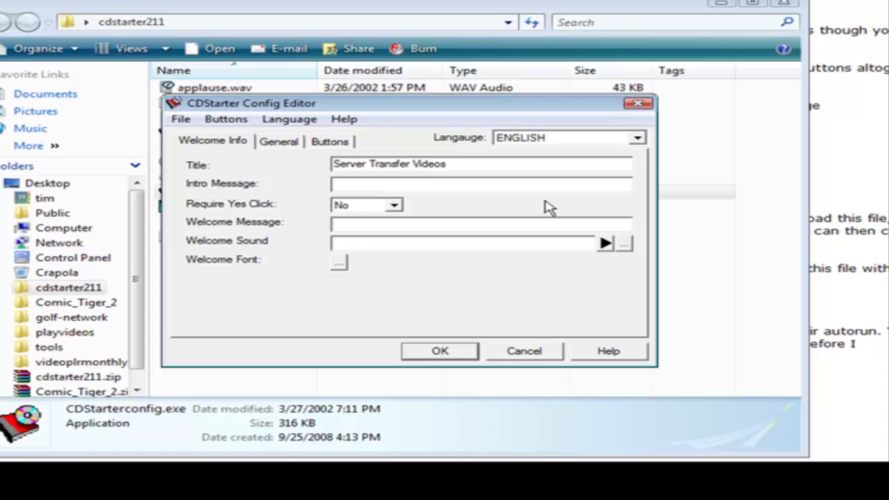
type("Server Tramsfer Videos. Do You Wish To Continue?")
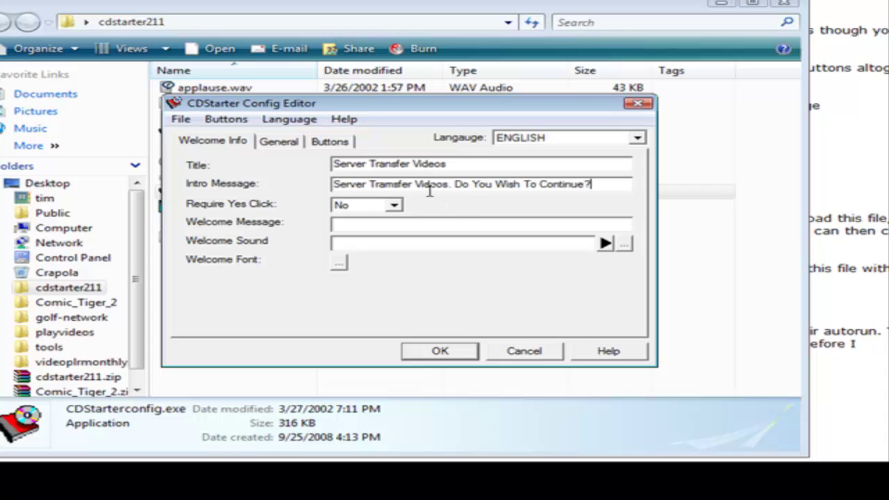
left_click(393, 205)
left_click(380, 229)
Step: Enter the welcome message "Welcome to the Server Transfer Video Series." and look at the welcome font options without changing them
left_click(357, 223)
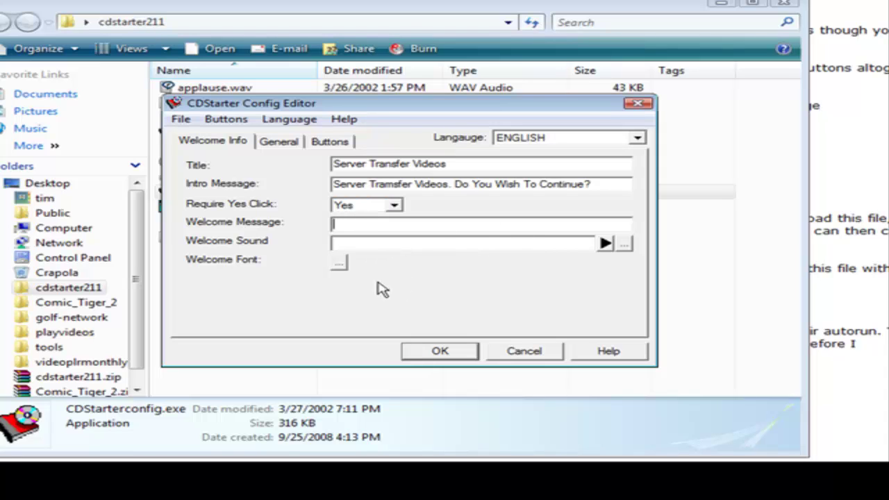
type("Welcome to the Server Transfer Video Series.")
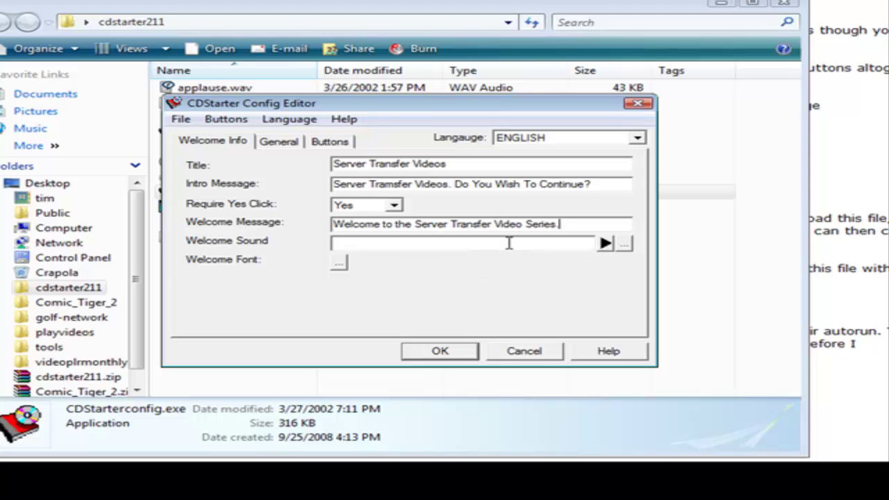
left_click(339, 263)
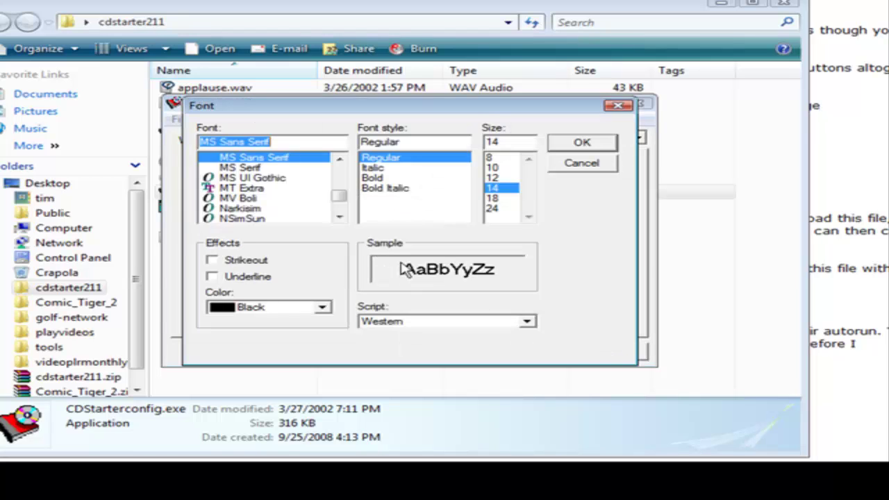
left_click(618, 107)
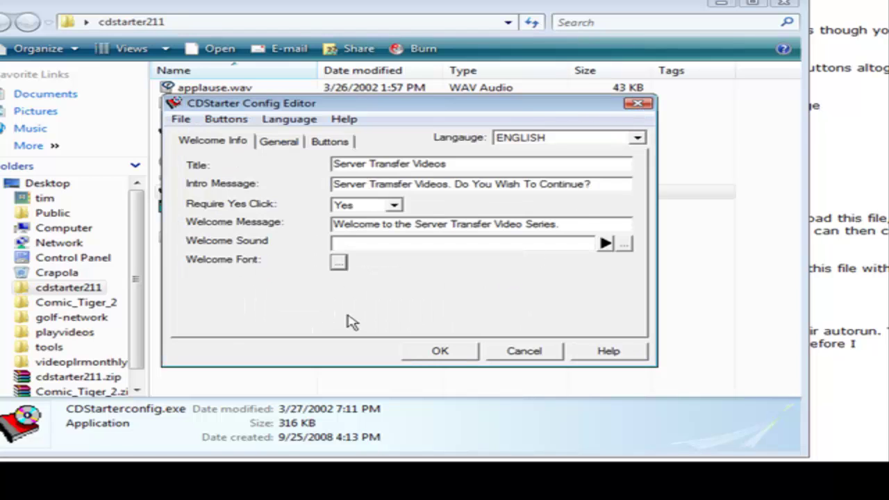
Step: Start inserting a launcher button titled "Play Video One" and link it to its video file in the playvideos folder
left_click(290, 142)
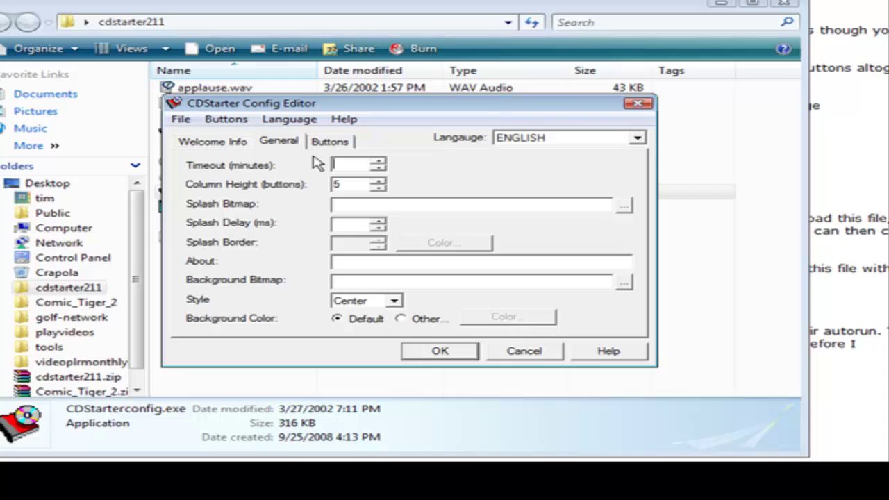
left_click(329, 141)
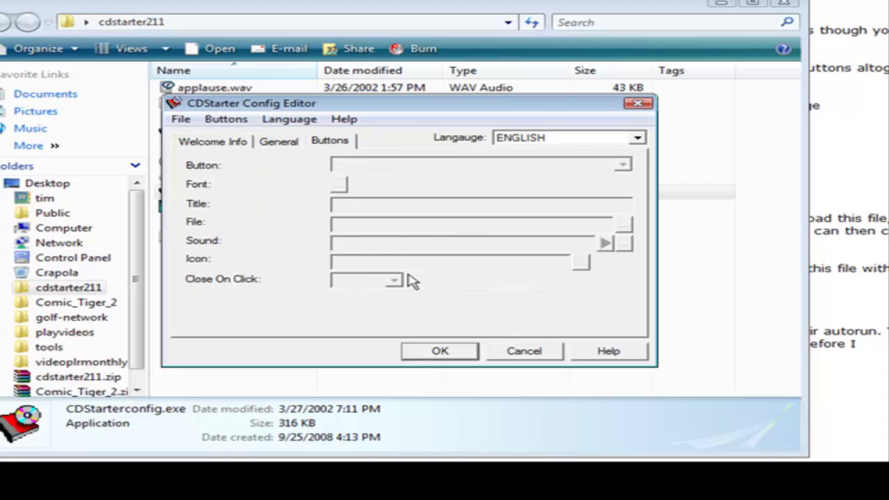
left_click(226, 120)
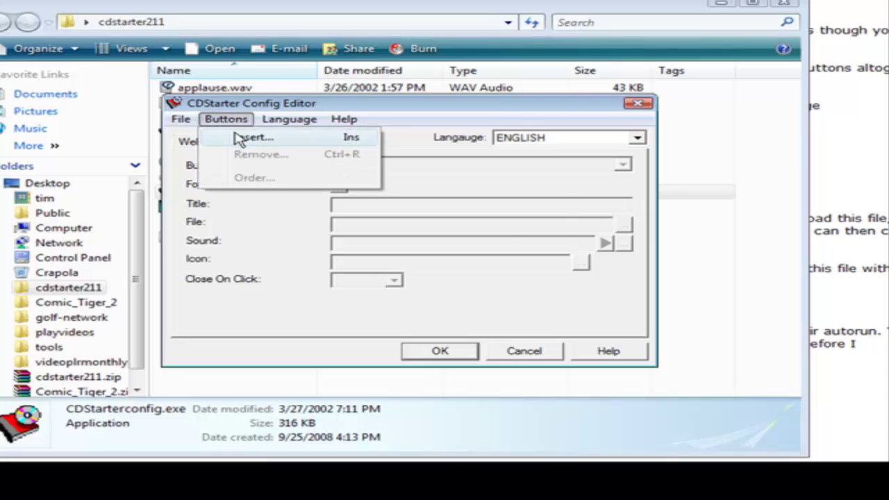
left_click(239, 139)
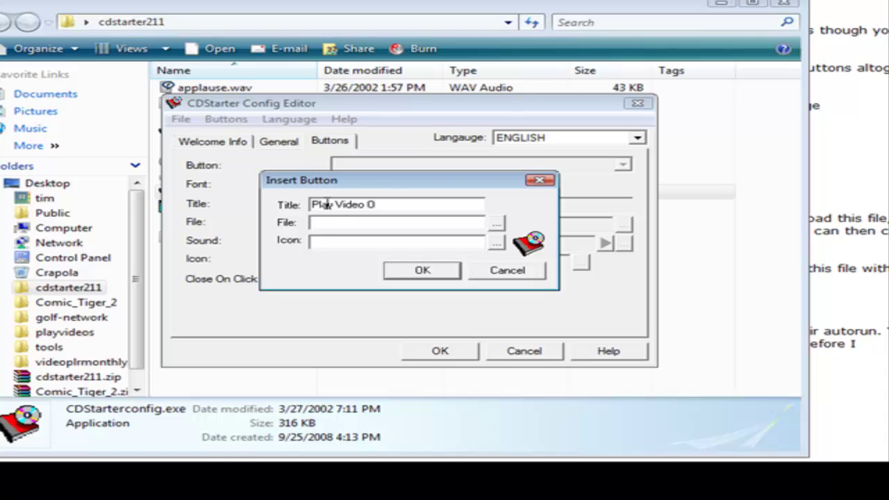
left_click(497, 229)
left_click(495, 226)
double_click(260, 189)
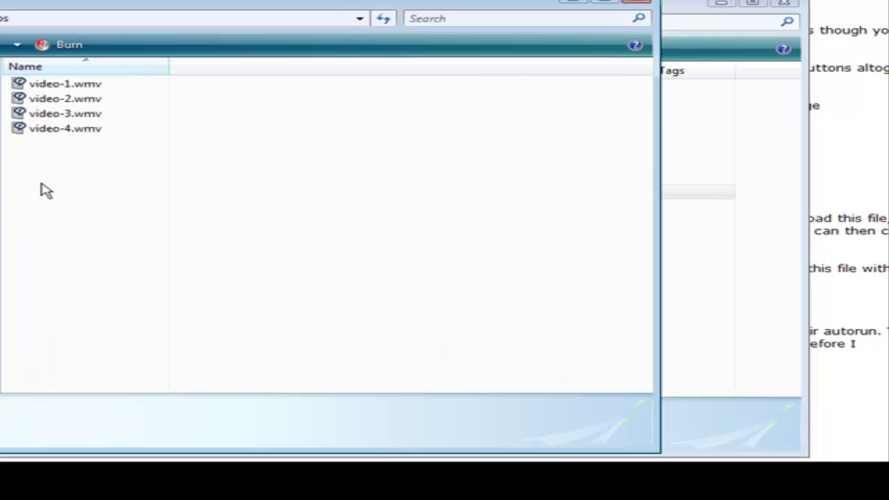
Step: Paste the icon file forward.ico into the playvideos folder and return to the Insert Button dialog
right_click(39, 186)
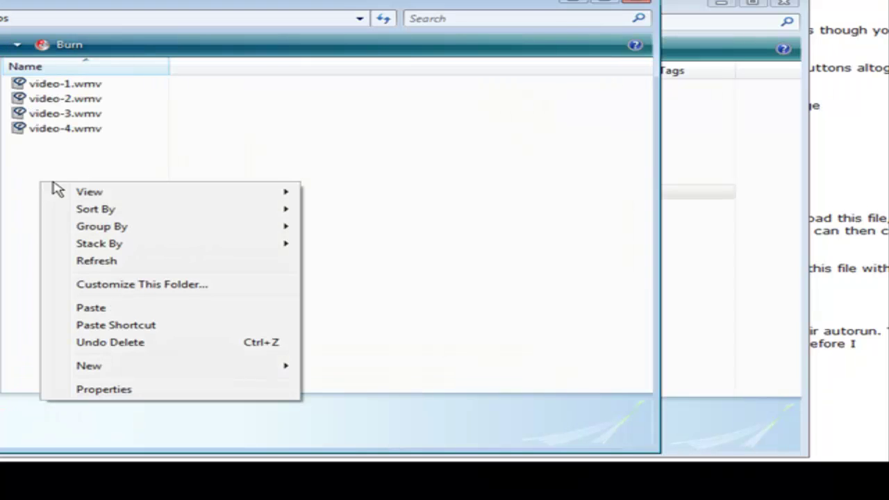
left_click(115, 307)
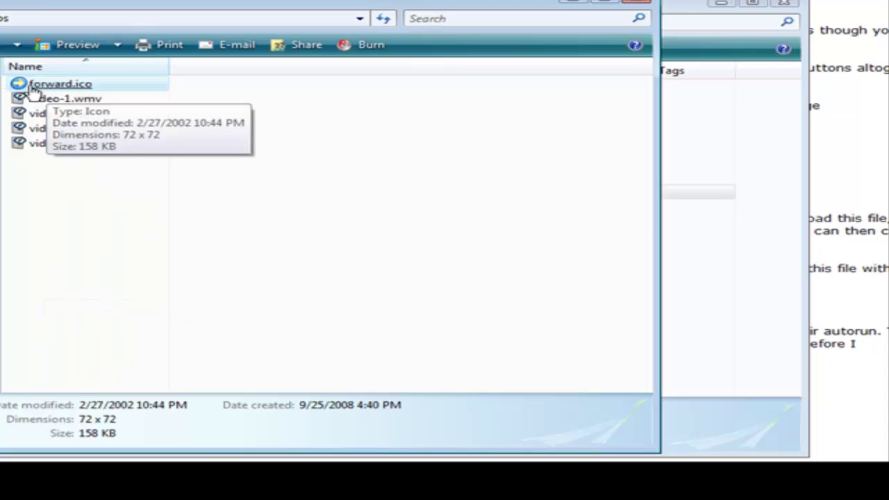
left_click(571, 2)
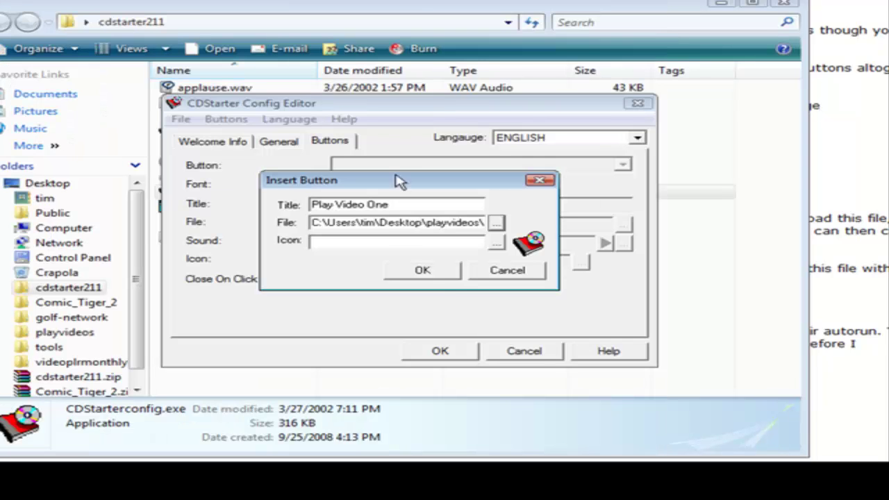
Step: Assign forward.ico from the playvideos folder as the "Play Video One" button's icon and add the button
left_click(500, 245)
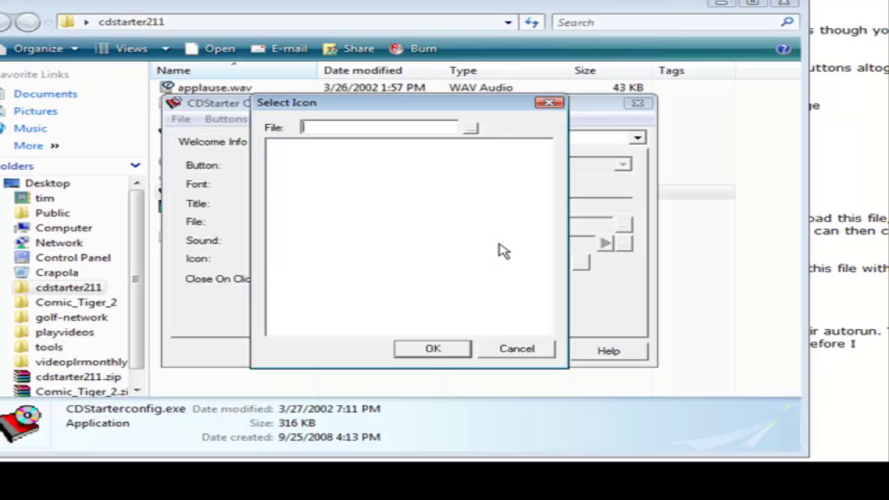
left_click(471, 127)
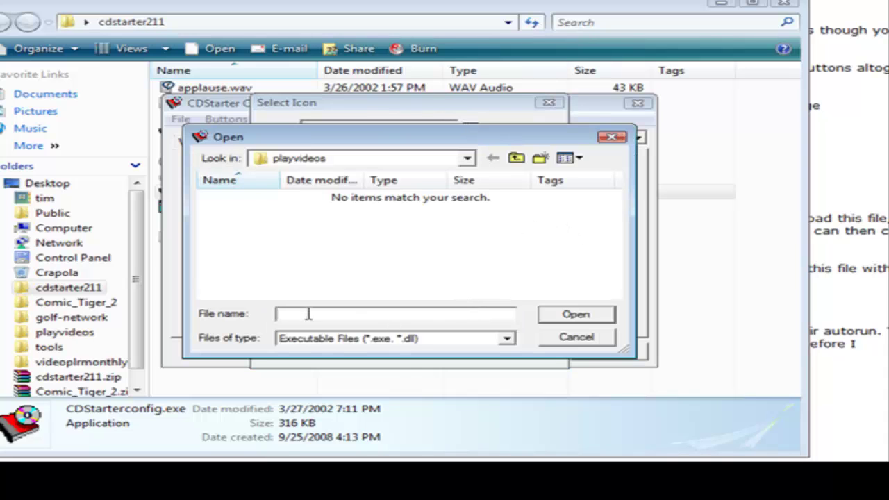
left_click(443, 343)
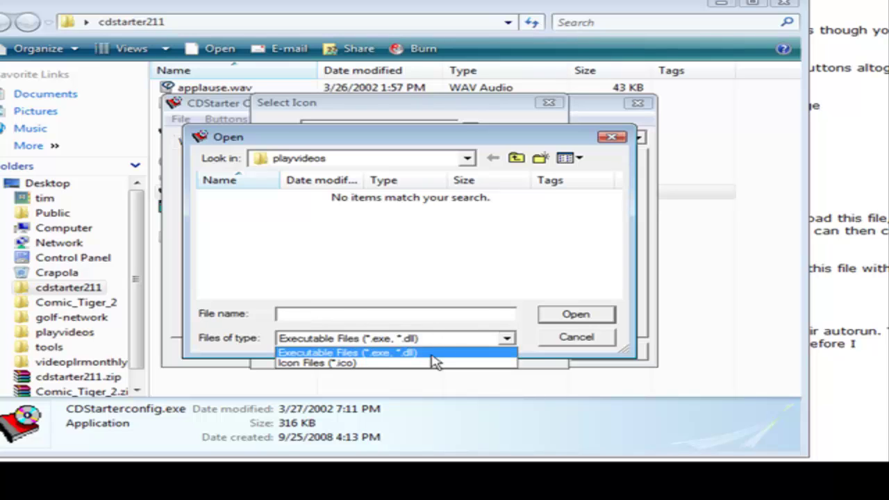
left_click(434, 361)
double_click(290, 202)
left_click(431, 349)
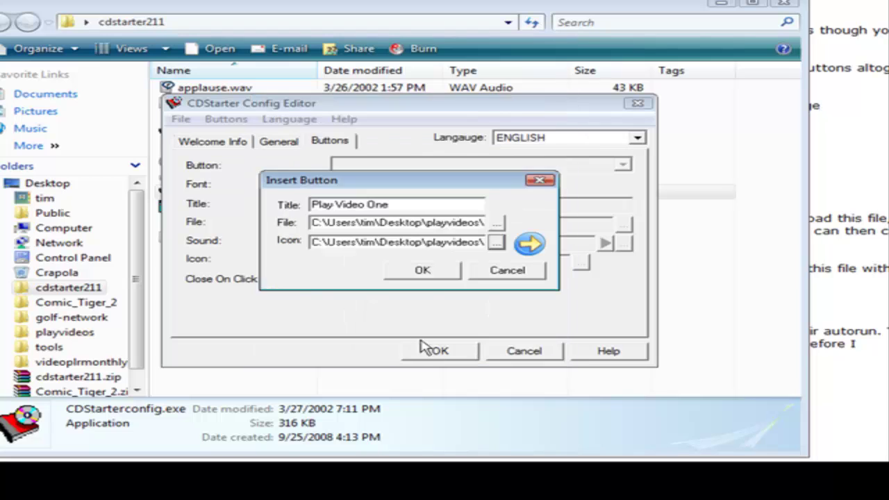
left_click(423, 270)
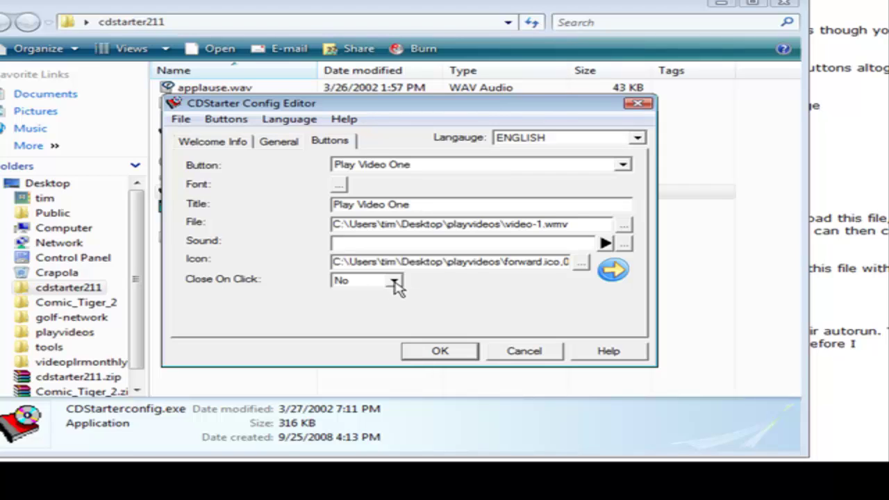
Step: Start inserting a launcher button titled "Play Video Two" and link it to video-2.wmv in the playvideos folder
left_click(226, 120)
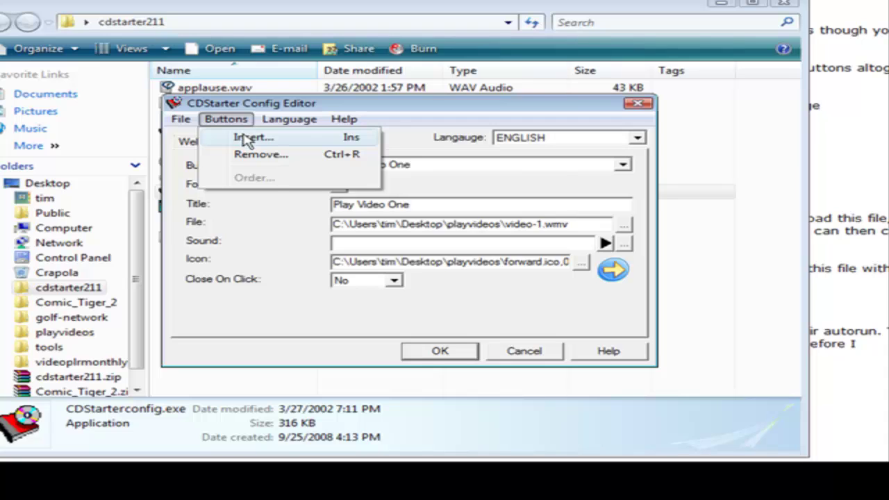
left_click(248, 141)
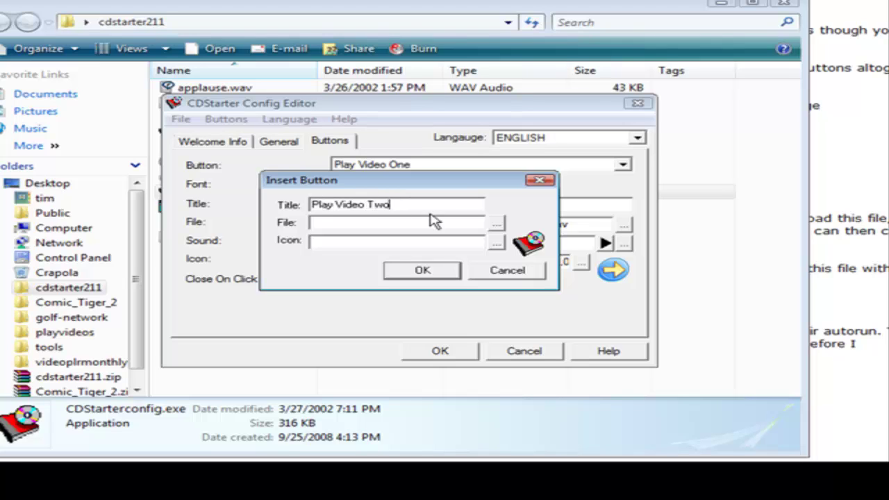
left_click(496, 224)
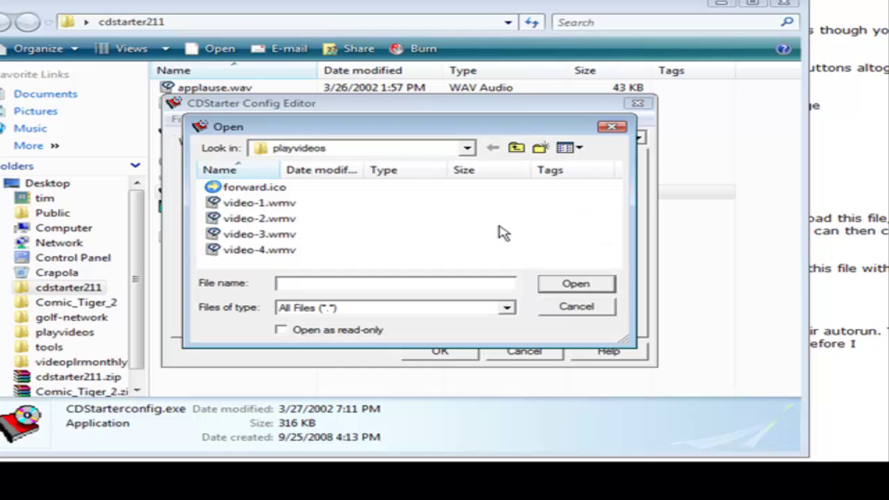
double_click(453, 220)
Step: Set the "Play Video Two" button's icon to forward.ico from the playvideos folder and finish adding the button
left_click(496, 243)
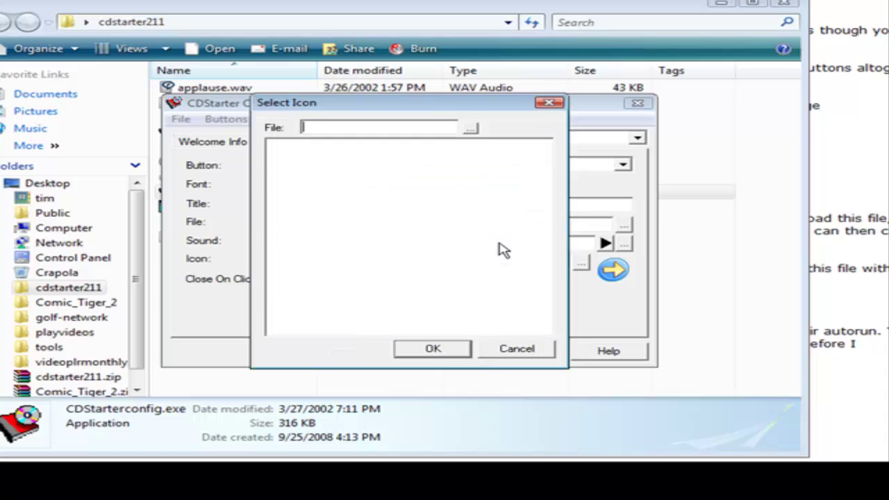
left_click(471, 128)
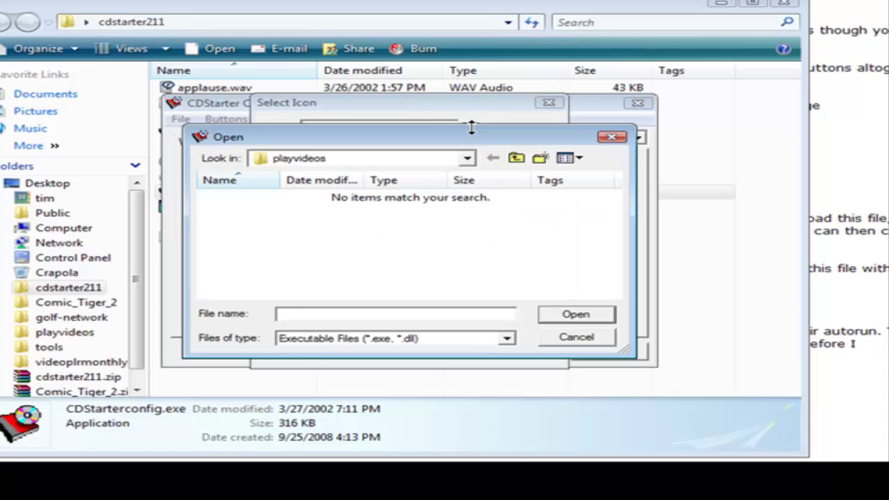
left_click(356, 338)
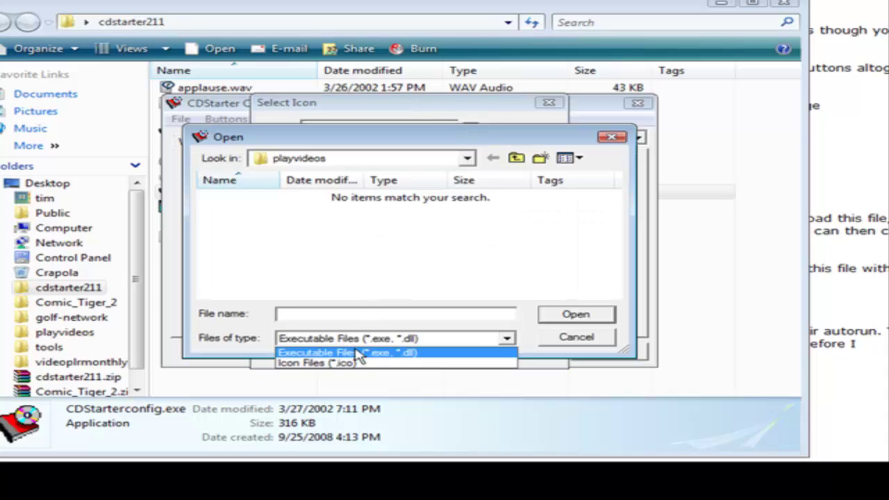
left_click(358, 363)
left_click(263, 200)
double_click(262, 200)
left_click(292, 154)
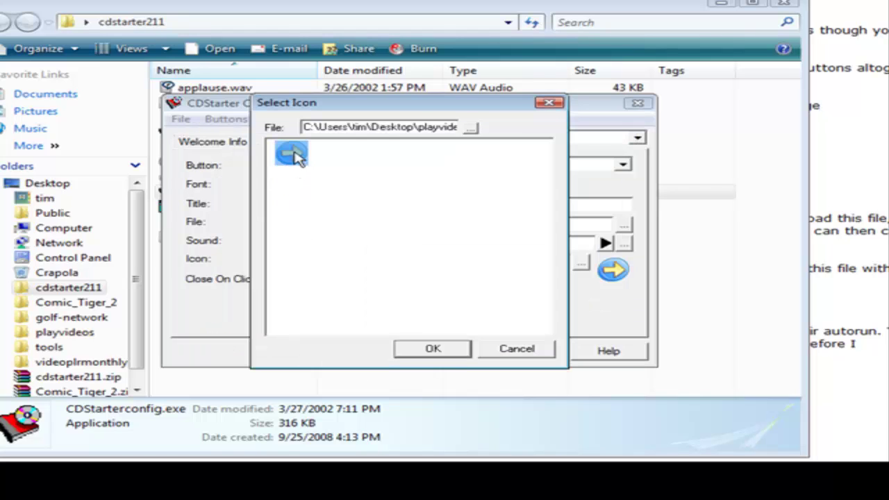
left_click(431, 348)
left_click(440, 270)
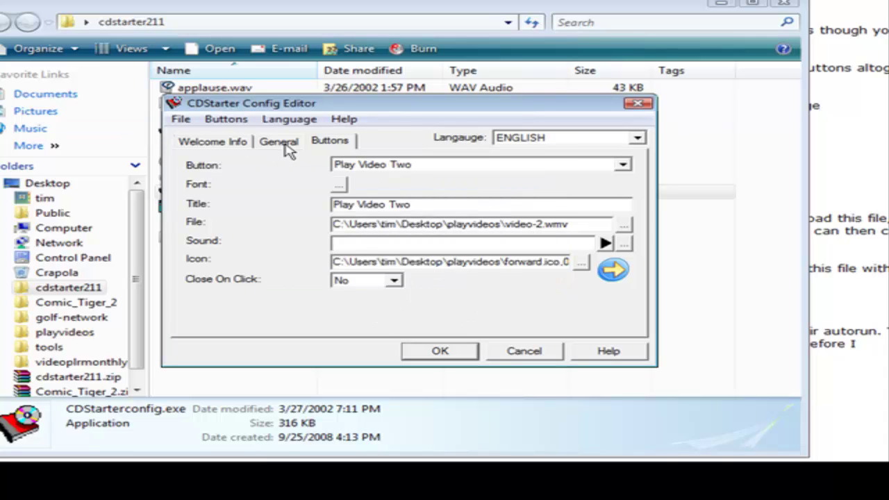
Step: Insert the remaining buttons "Play Video Three" and "Play Video Four", linking the latter to video-4.wmv with the forward.ico icon
left_click(226, 120)
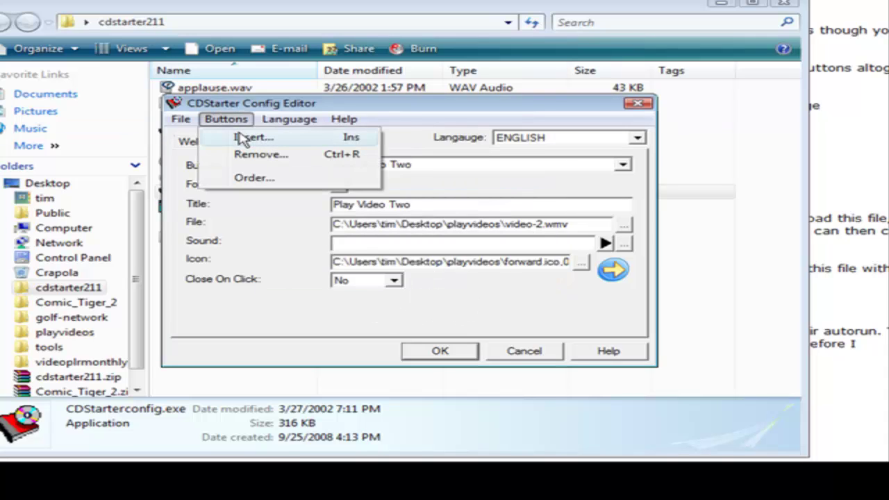
left_click(244, 136)
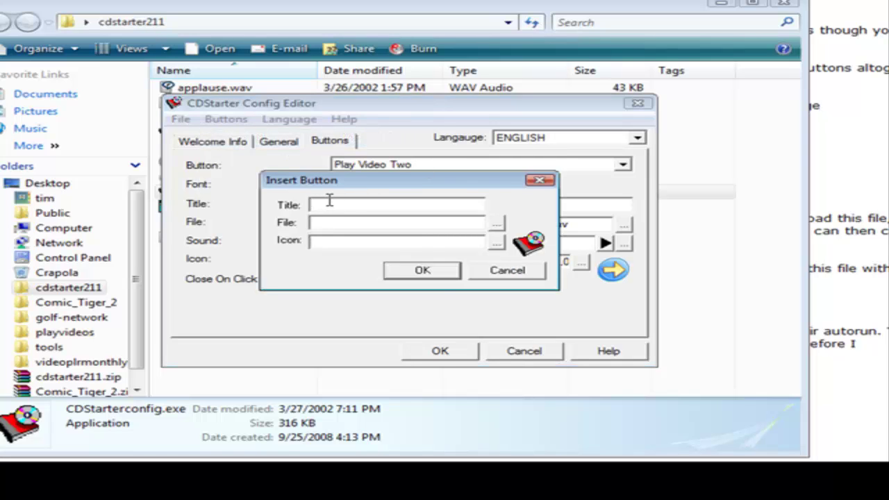
key("Escape")
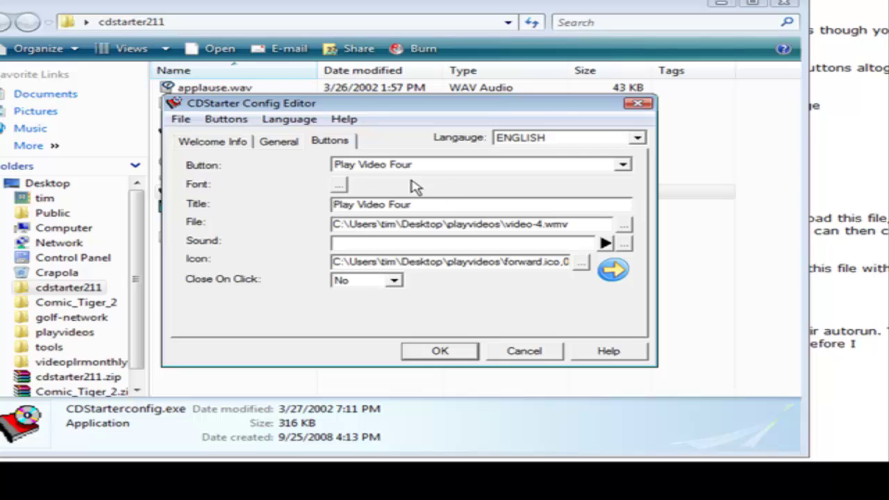
Step: Review the display order of the launcher buttons without rearranging them
left_click(229, 119)
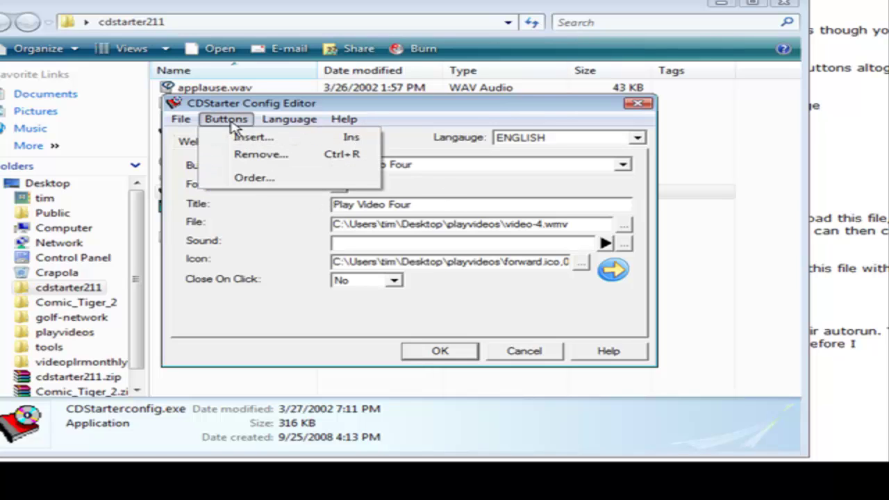
left_click(253, 178)
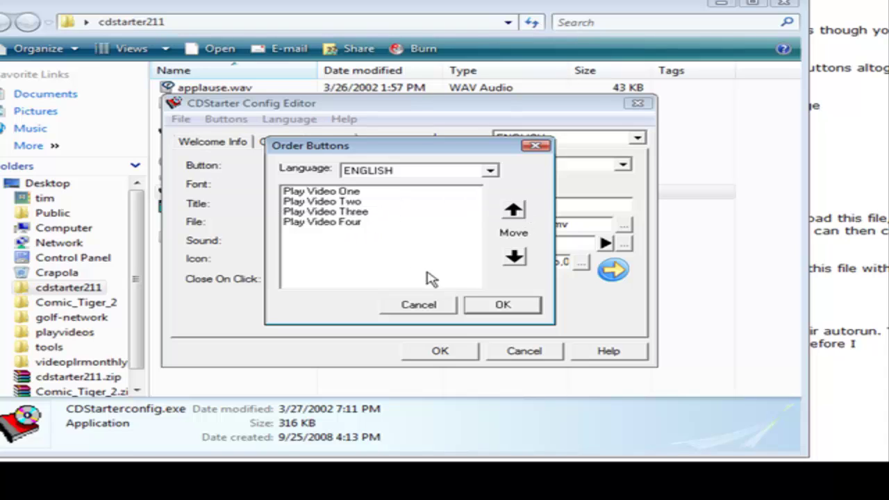
left_click(478, 310)
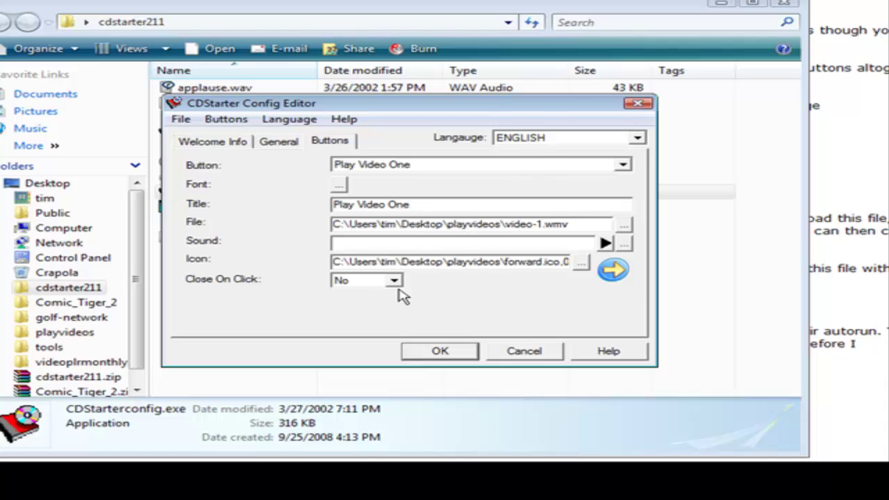
Step: Accept the launcher configuration and save it as cdstarter.ini in the playvideos folder
left_click(448, 353)
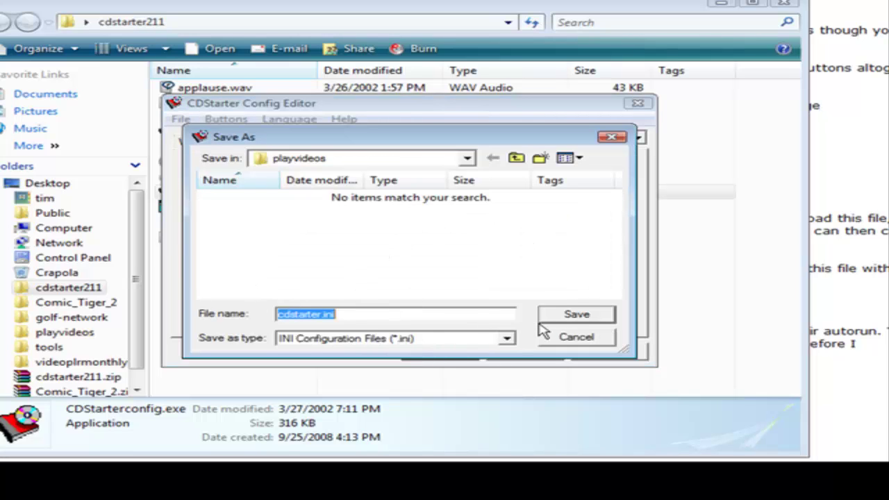
left_click(577, 315)
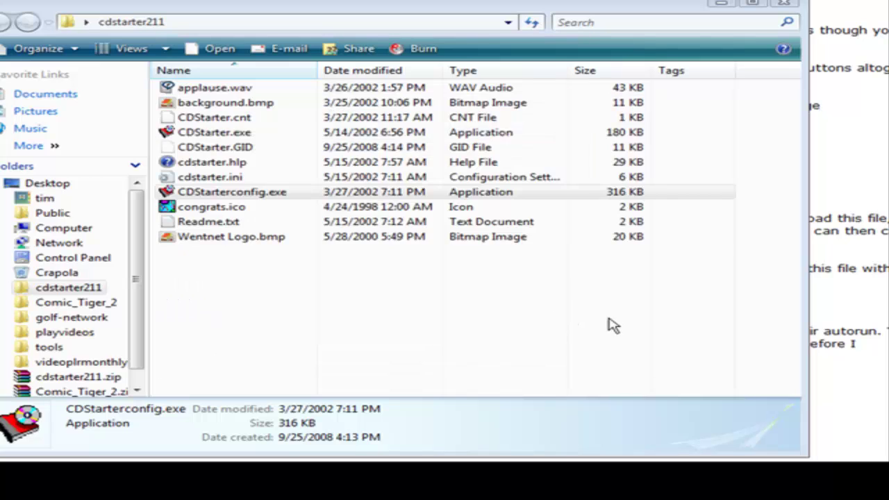
left_click(786, 4)
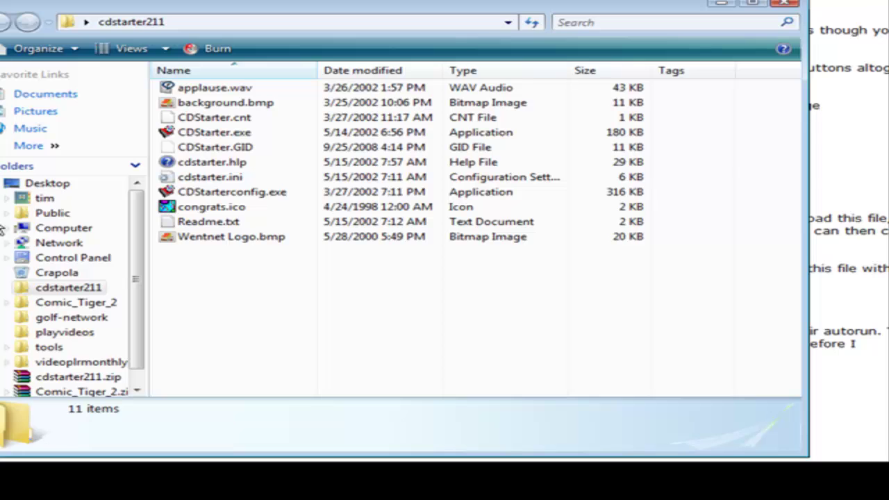
Step: Copy CDStarter.exe from the cdstarter211 folder into the playvideos folder
right_click(227, 135)
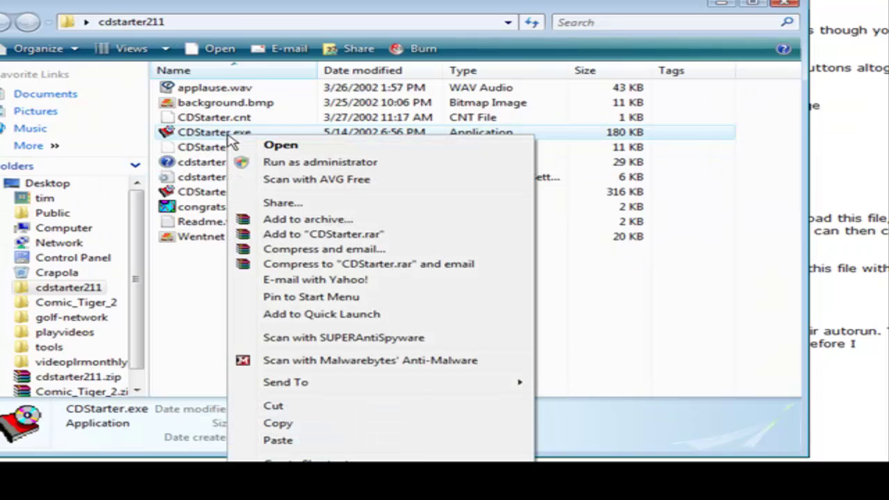
left_click(281, 422)
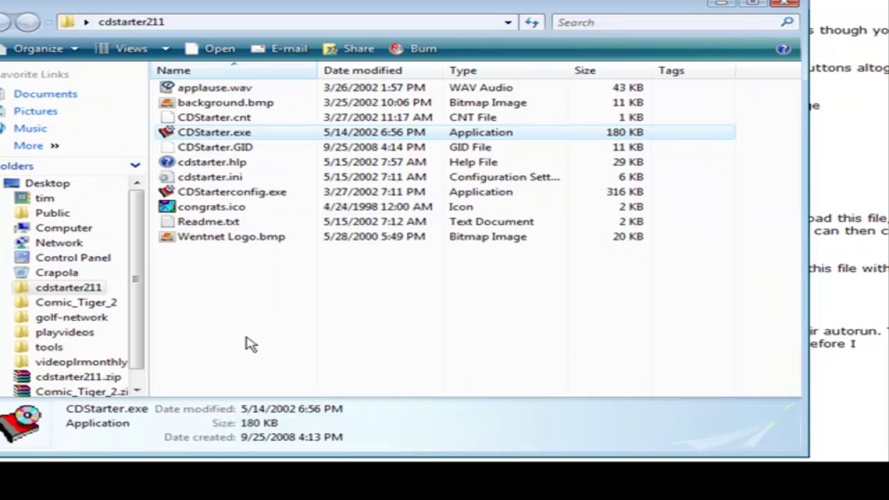
left_click(720, 8)
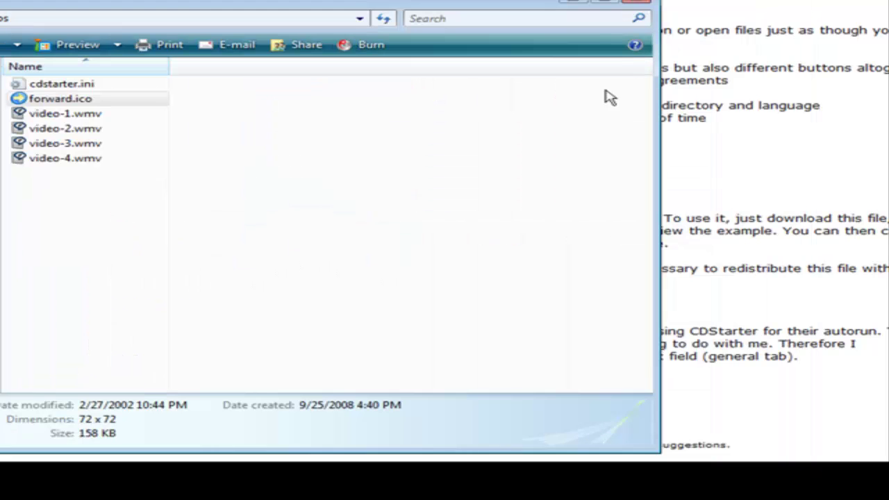
right_click(99, 248)
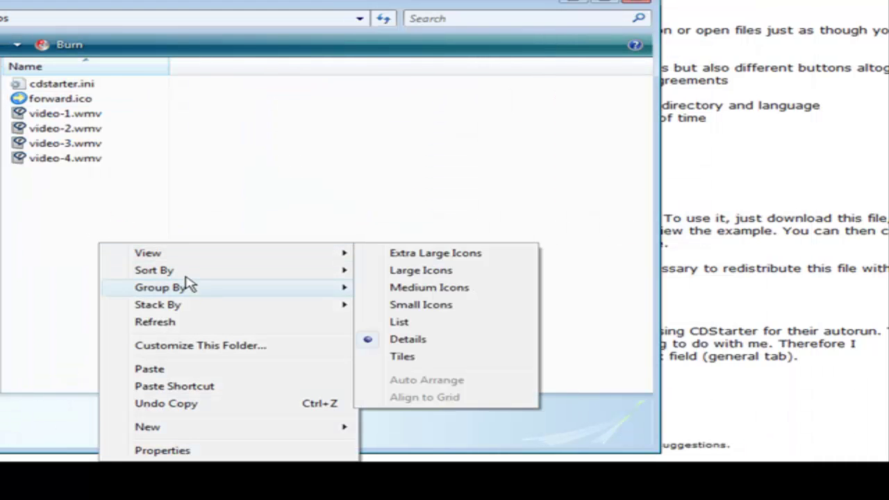
left_click(159, 365)
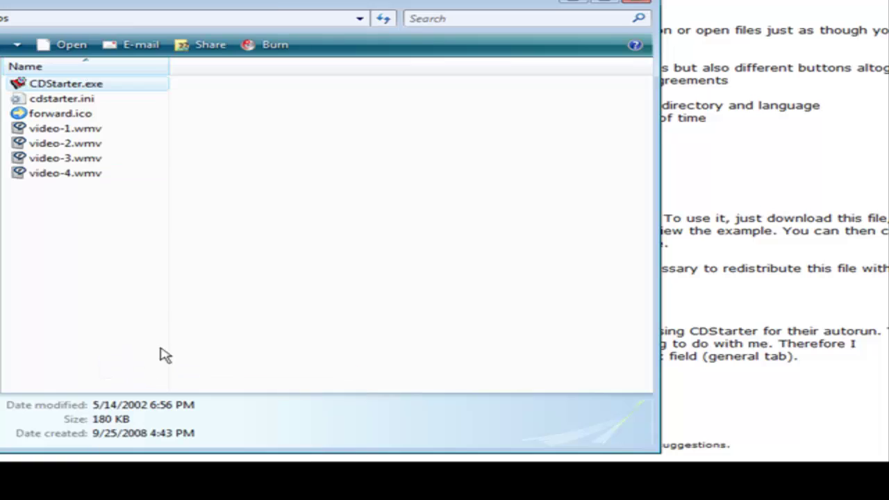
Step: Test CDStarter.exe from the playvideos folder by accepting the intro prompt and playing a video, and close the player and launcher
double_click(90, 89)
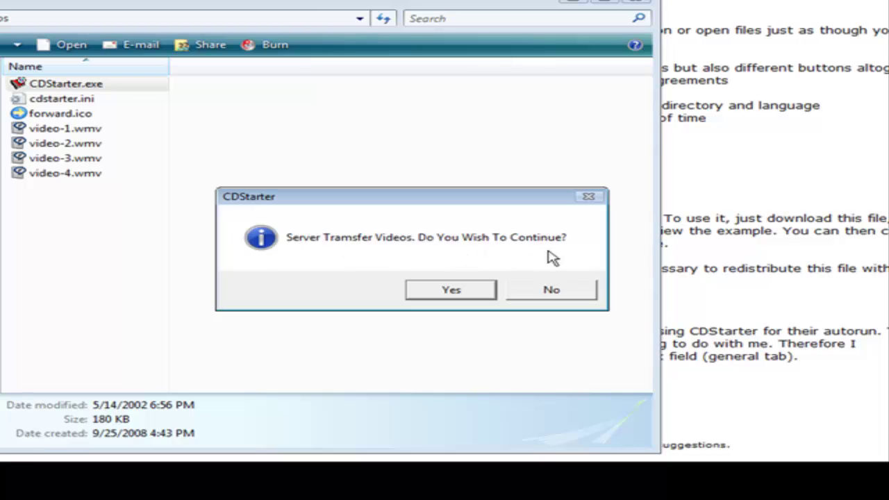
left_click(470, 295)
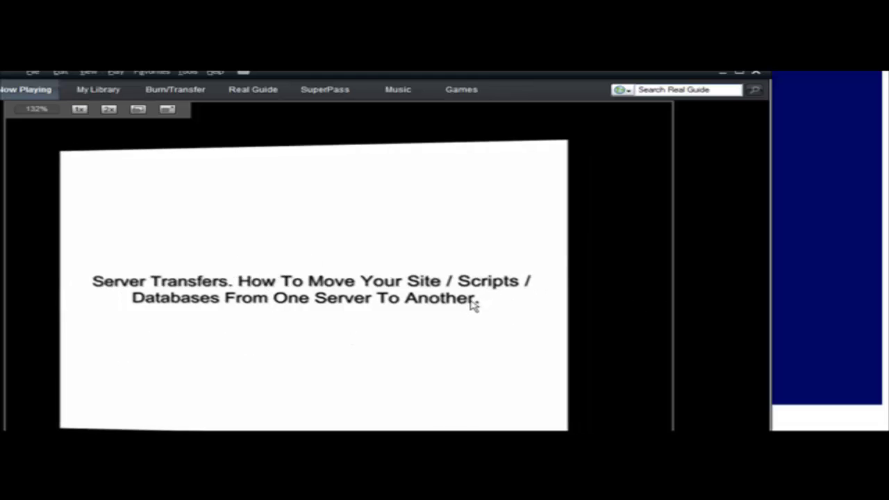
left_click(755, 71)
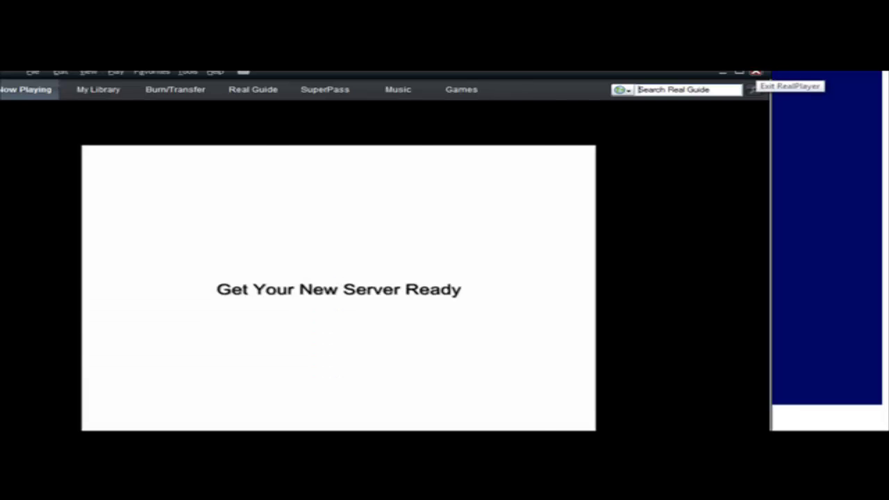
left_click(756, 72)
left_click(349, 273)
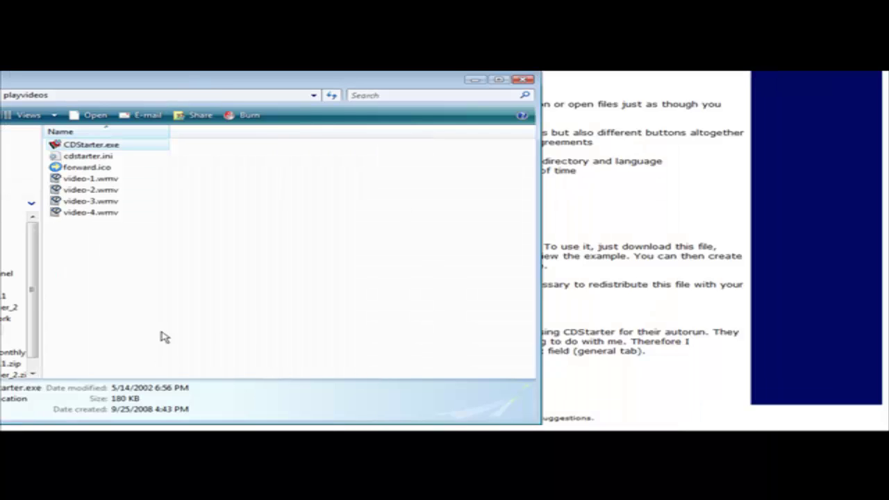
Step: Reopen the CDStarter Config Editor and load cdstarter.ini from the playvideos folder
key("Return")
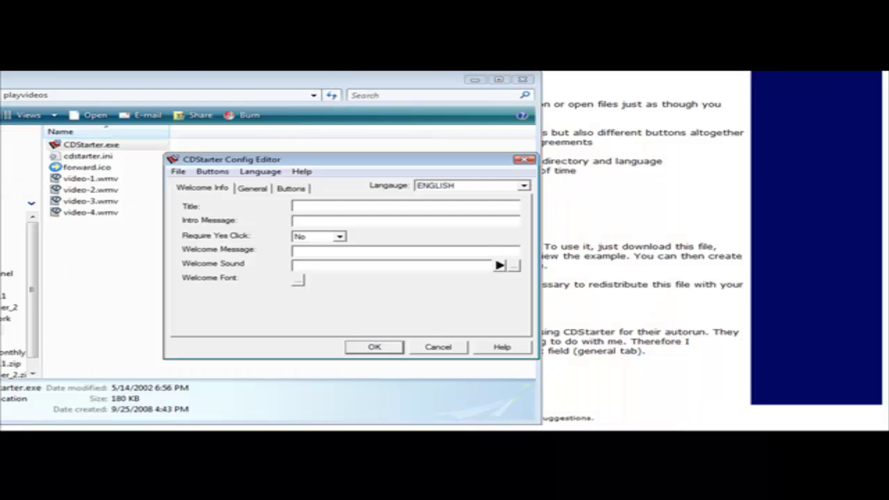
left_click(179, 172)
left_click(202, 200)
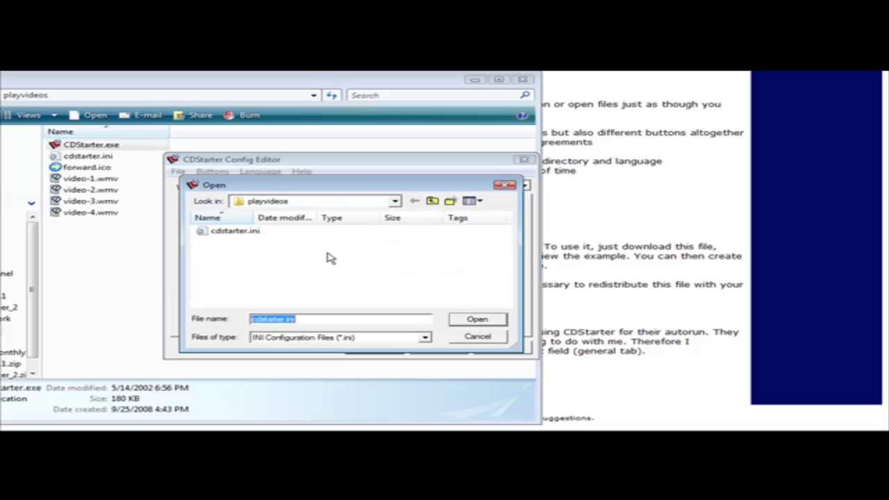
double_click(247, 240)
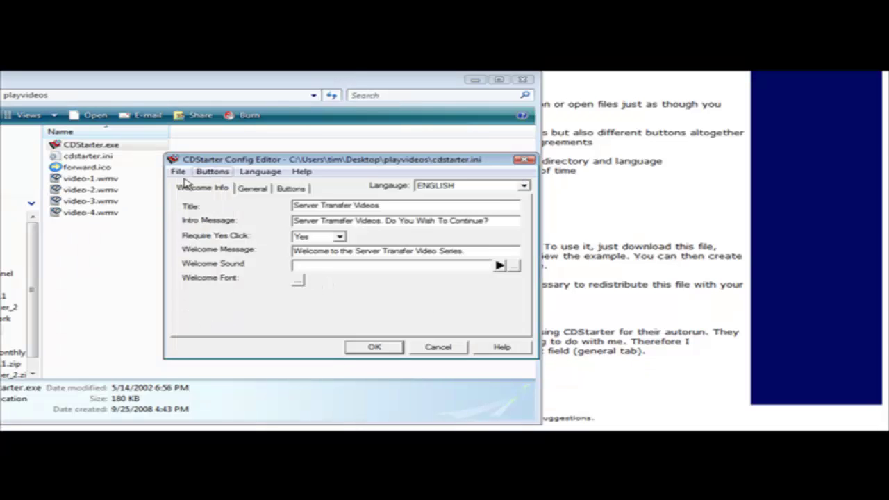
Step: Prepare the playvideos directory for CD burning, skipping the icon selection, and close the Config Editor
left_click(178, 172)
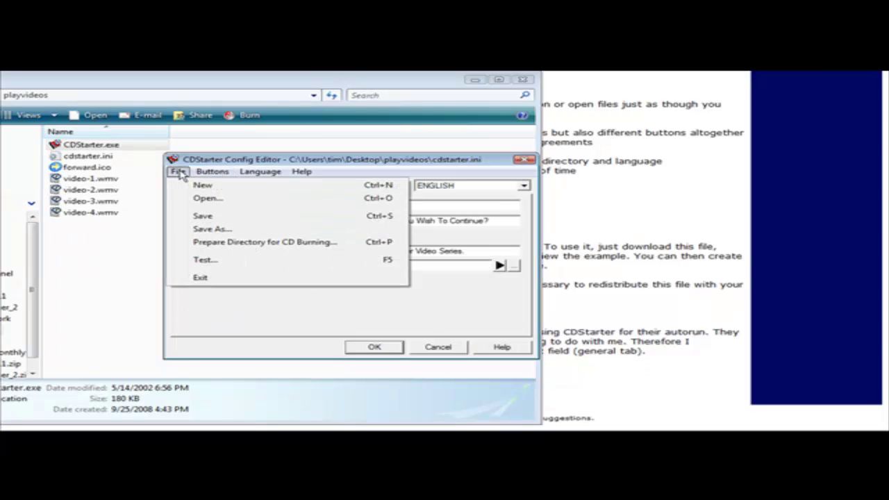
left_click(218, 242)
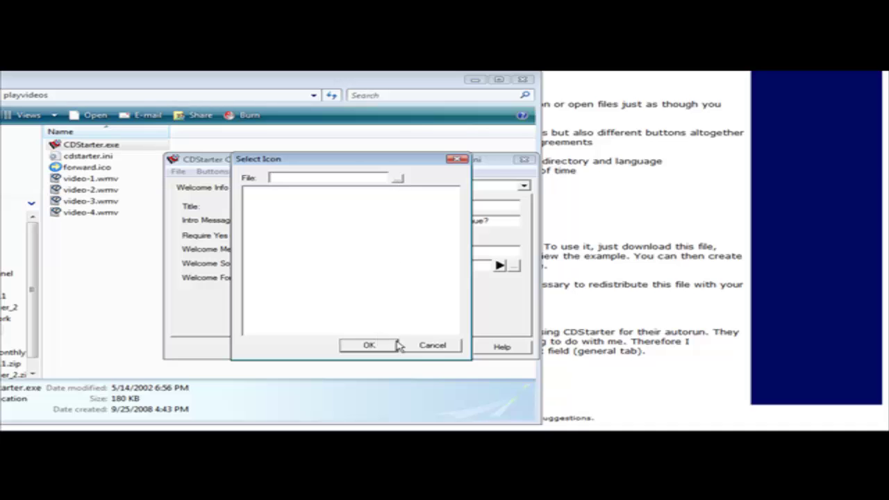
left_click(431, 346)
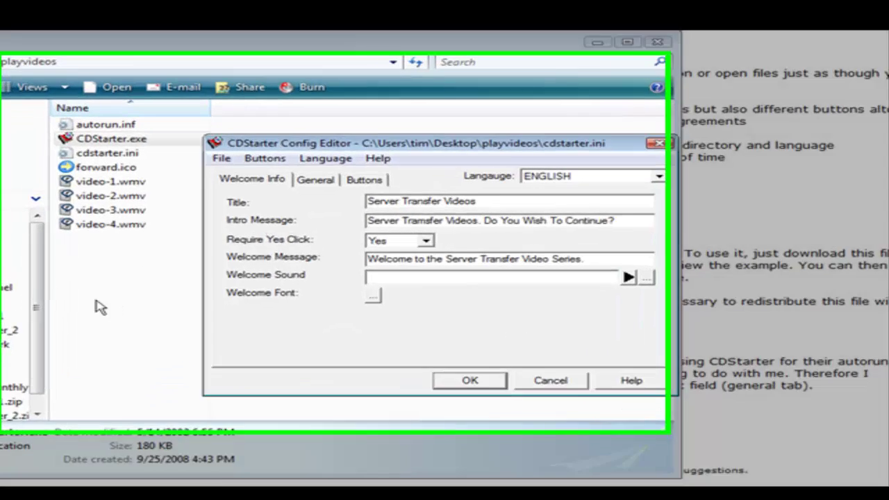
key("Return")
Step: Open autorun.inf from the playvideos folder in Notepad, without making it the default program, to examine its contents
mouse_move(218, 104)
left_click(136, 99)
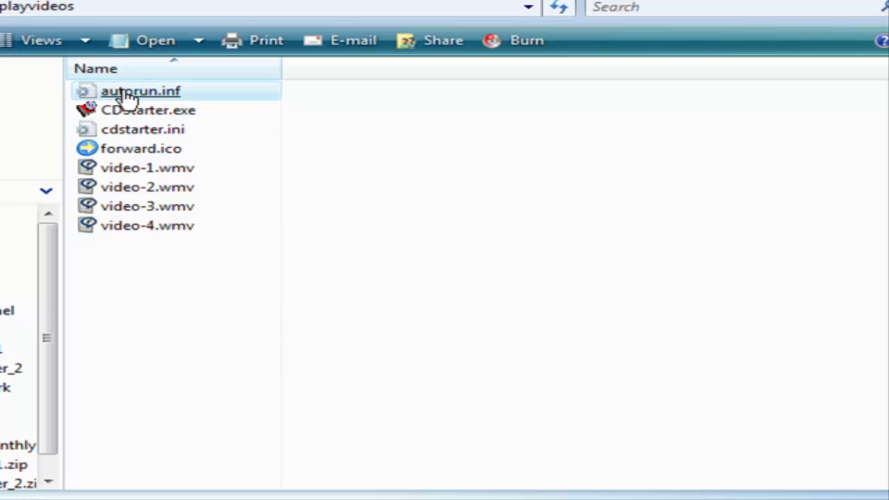
mouse_move(146, 101)
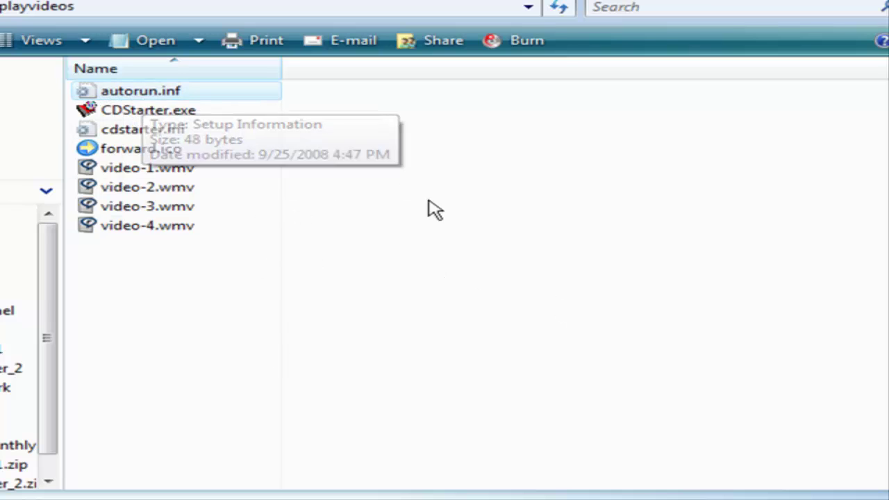
right_click(154, 101)
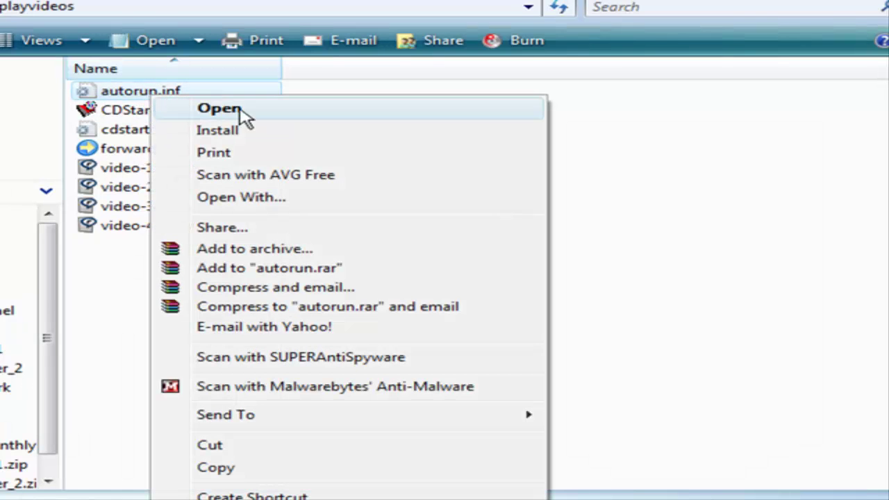
left_click(274, 200)
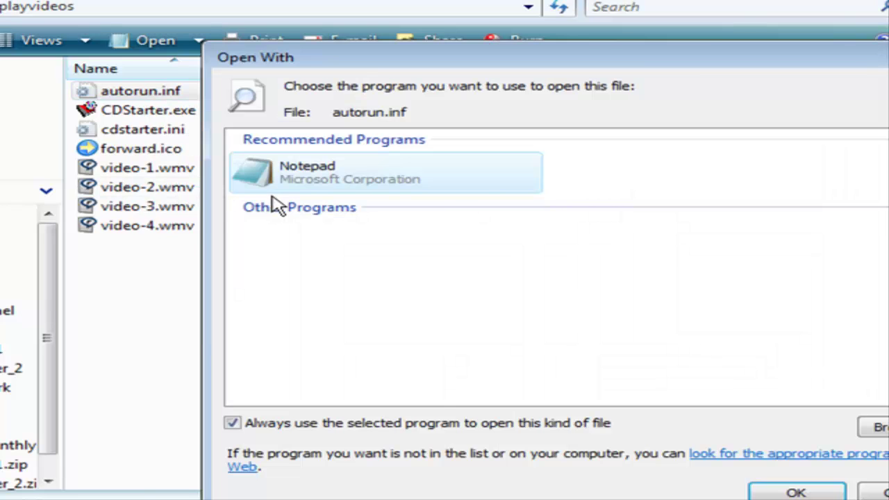
left_click(232, 422)
left_click(794, 492)
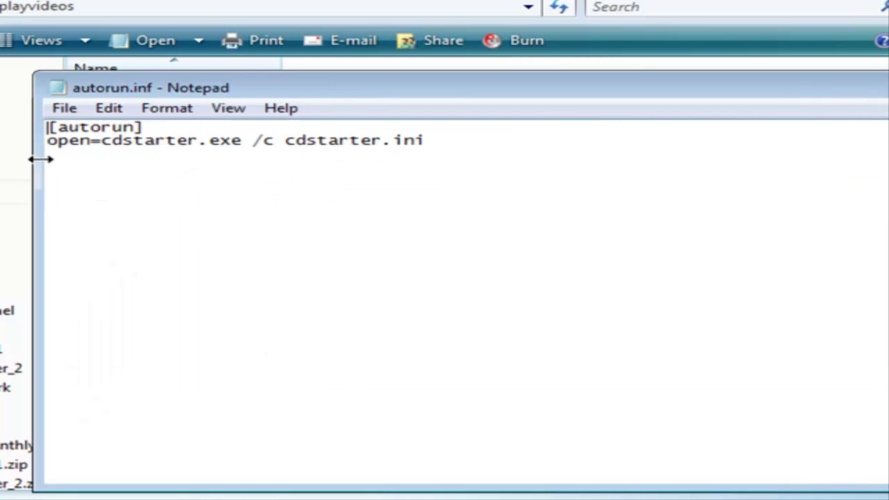
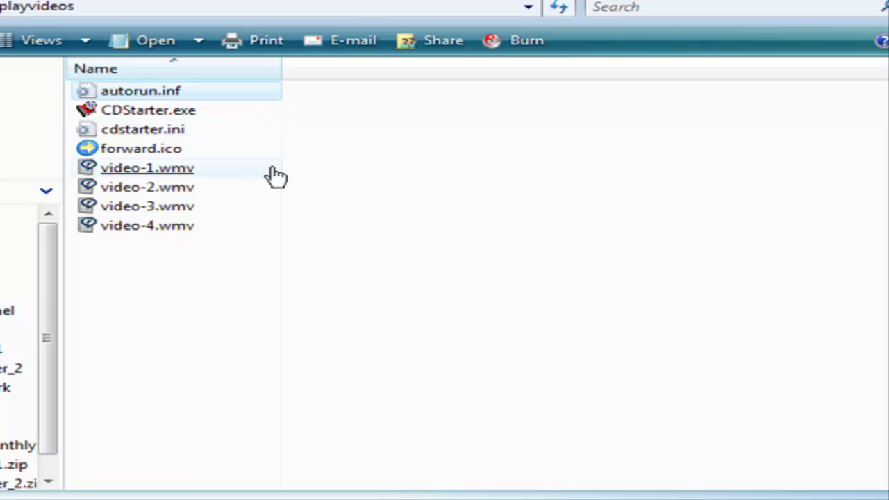
Step: Run CDStarter.exe from the playvideos folder, accept the intro prompt to view the launcher, and close it
double_click(186, 111)
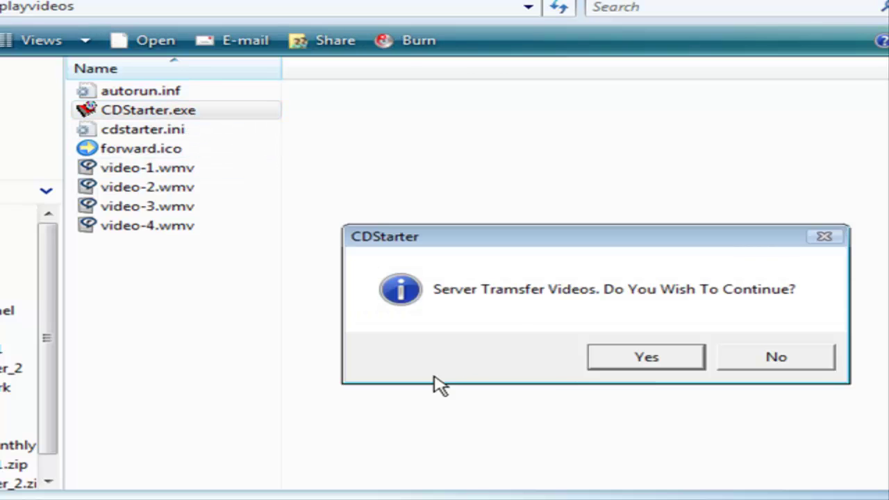
left_click(655, 356)
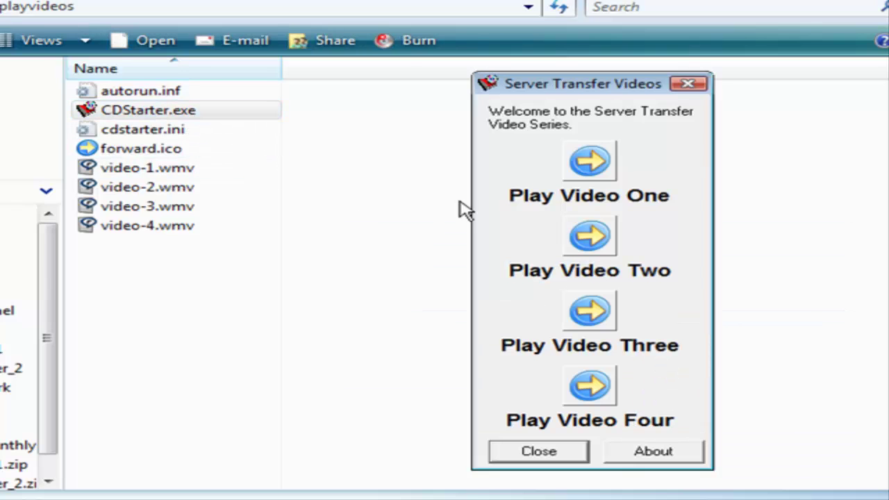
left_click(539, 451)
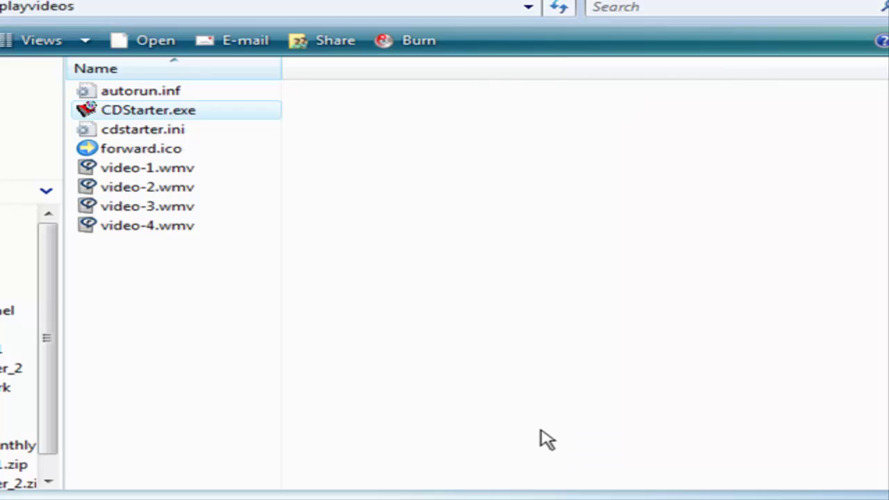